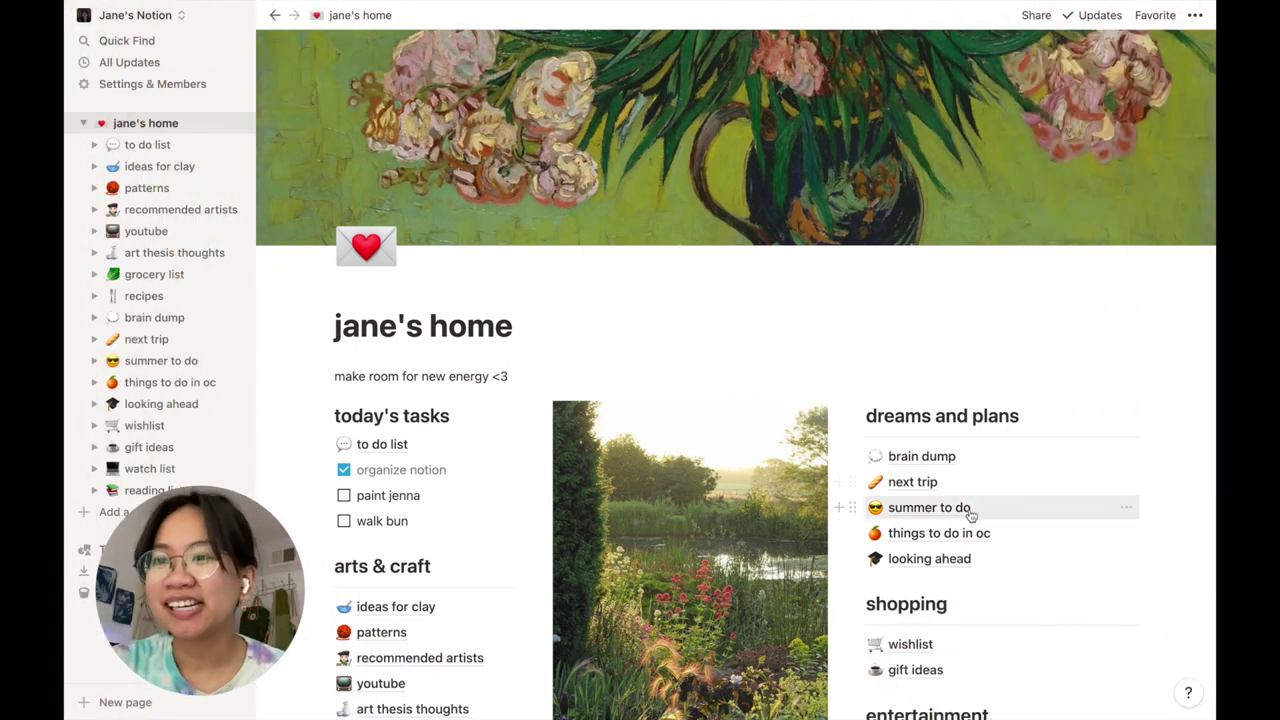
Step: Collapse the home page's subpage tree and look over the sections of the home page
click(86, 128)
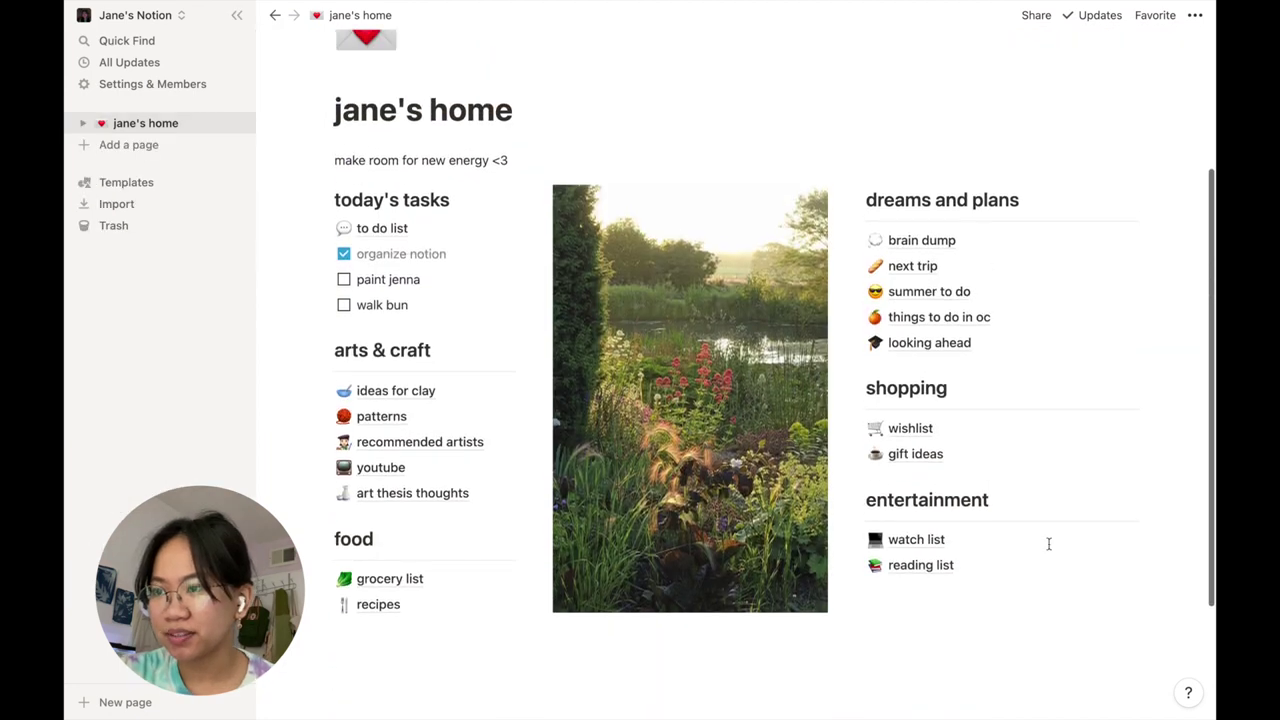
scroll(1059, 502, down, 3)
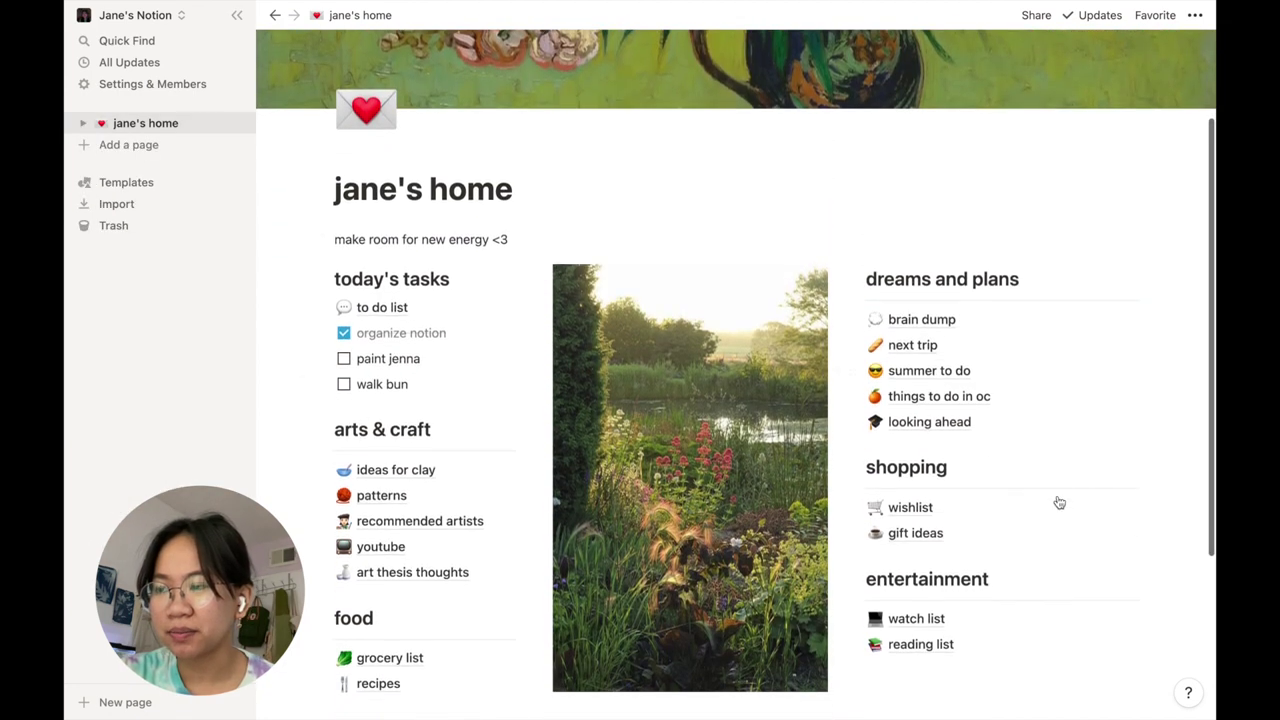
scroll(799, 447, down, 1)
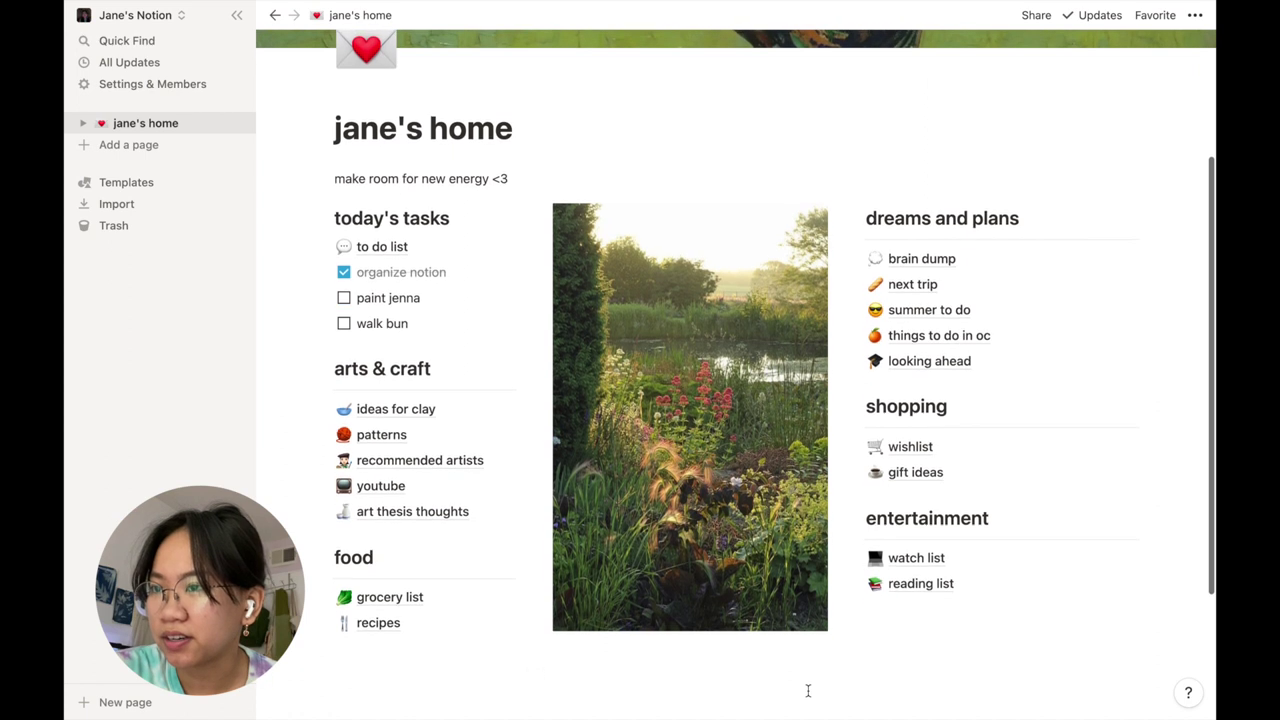
scroll(808, 692, up, 4)
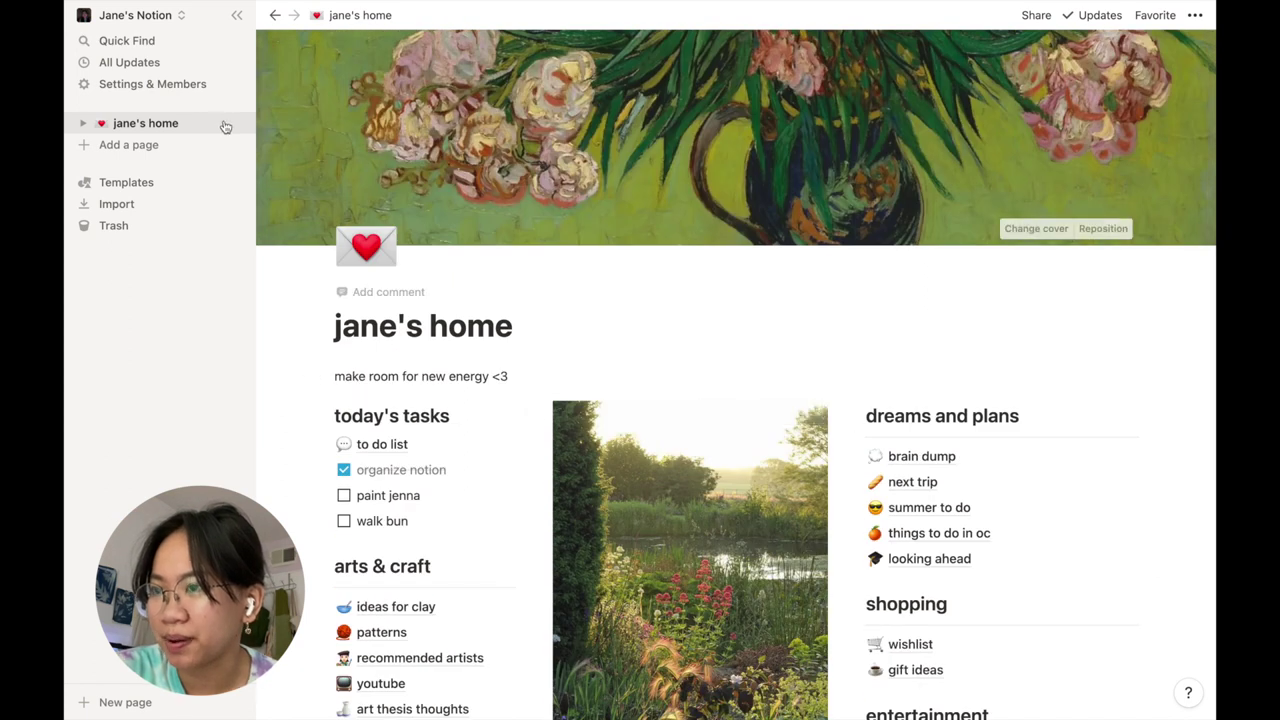
Step: Browse the gallery of cover images for the home page, including the Rijksmuseum and Met Museum collections, keeping the current cover
click(1036, 229)
scroll(1017, 470, down, 4)
scroll(1017, 470, down, 10)
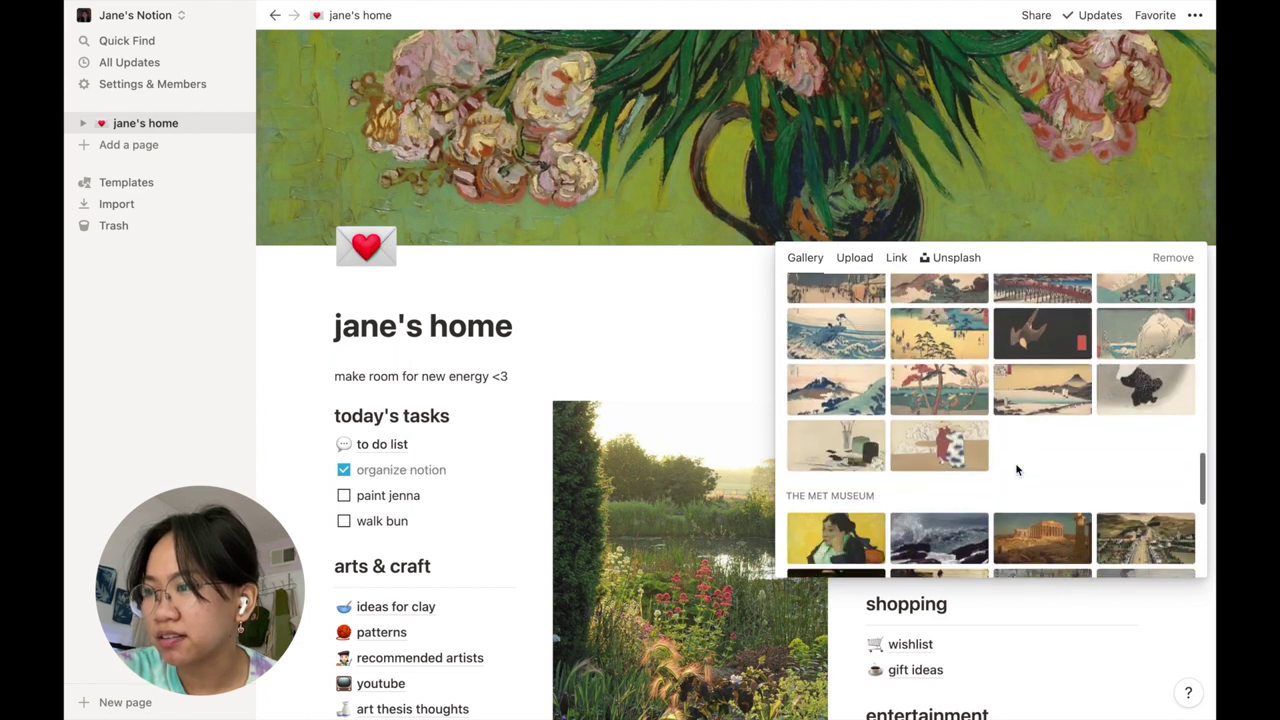
scroll(1017, 470, up, 14)
scroll(1017, 470, down, 14)
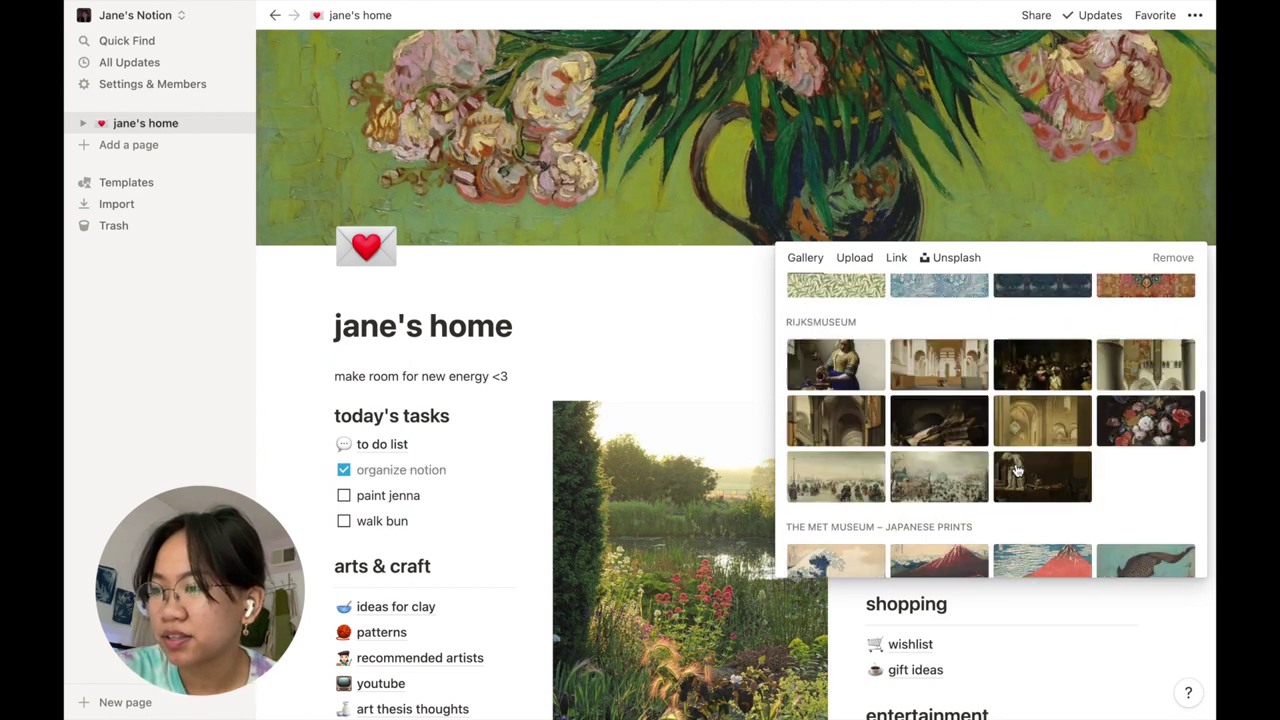
click(583, 291)
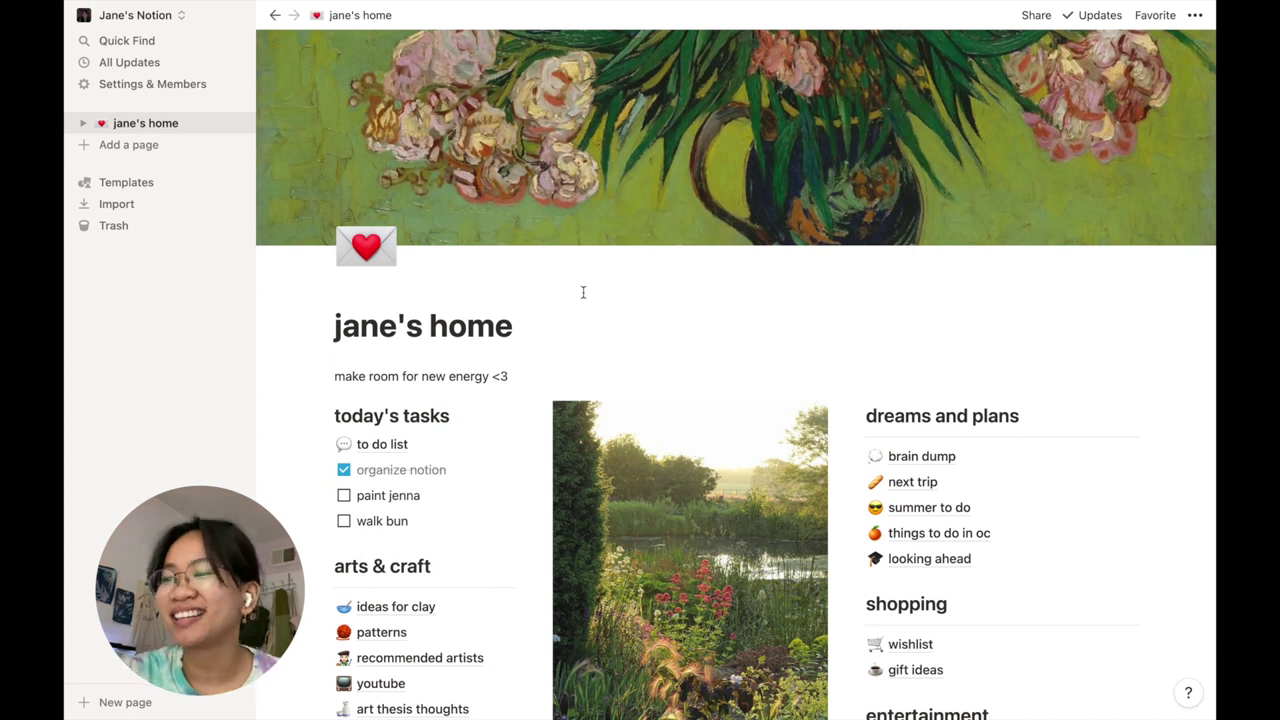
Step: Look over the home page's layout and highlight the line "make room for new energy <3" beneath the title
scroll(583, 292, down, 4)
scroll(583, 292, up, 1)
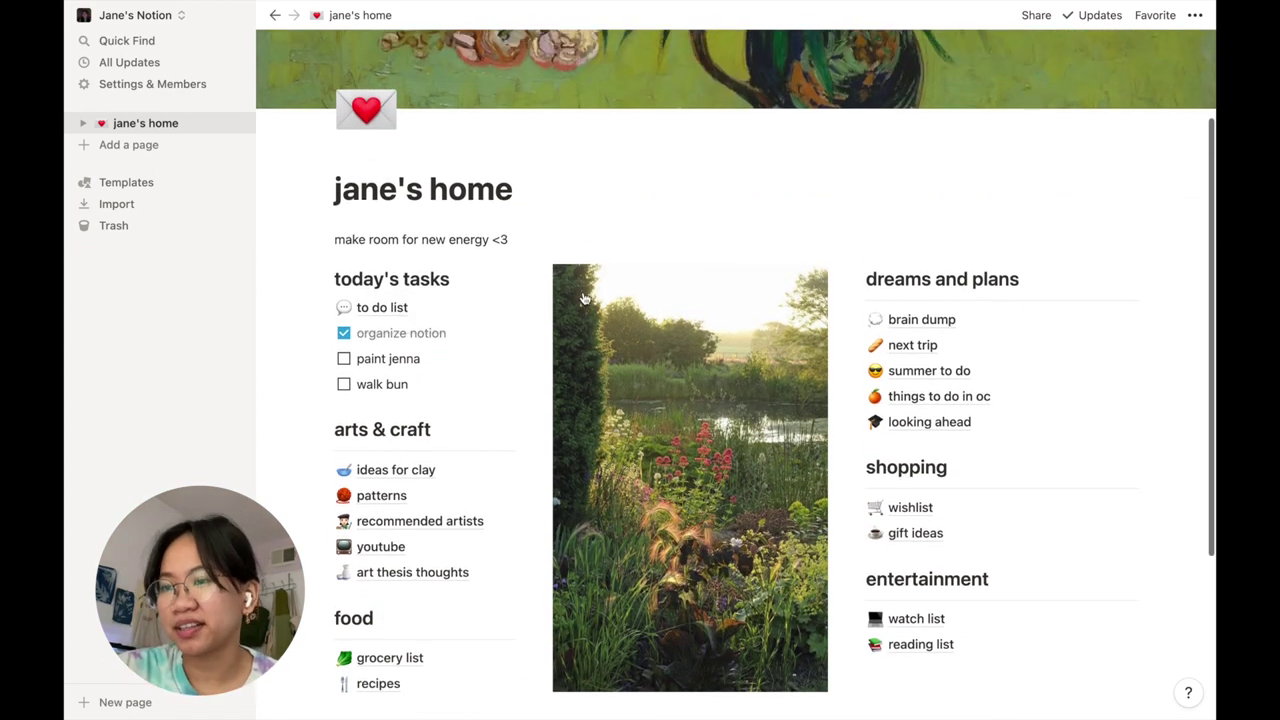
scroll(583, 298, up, 3)
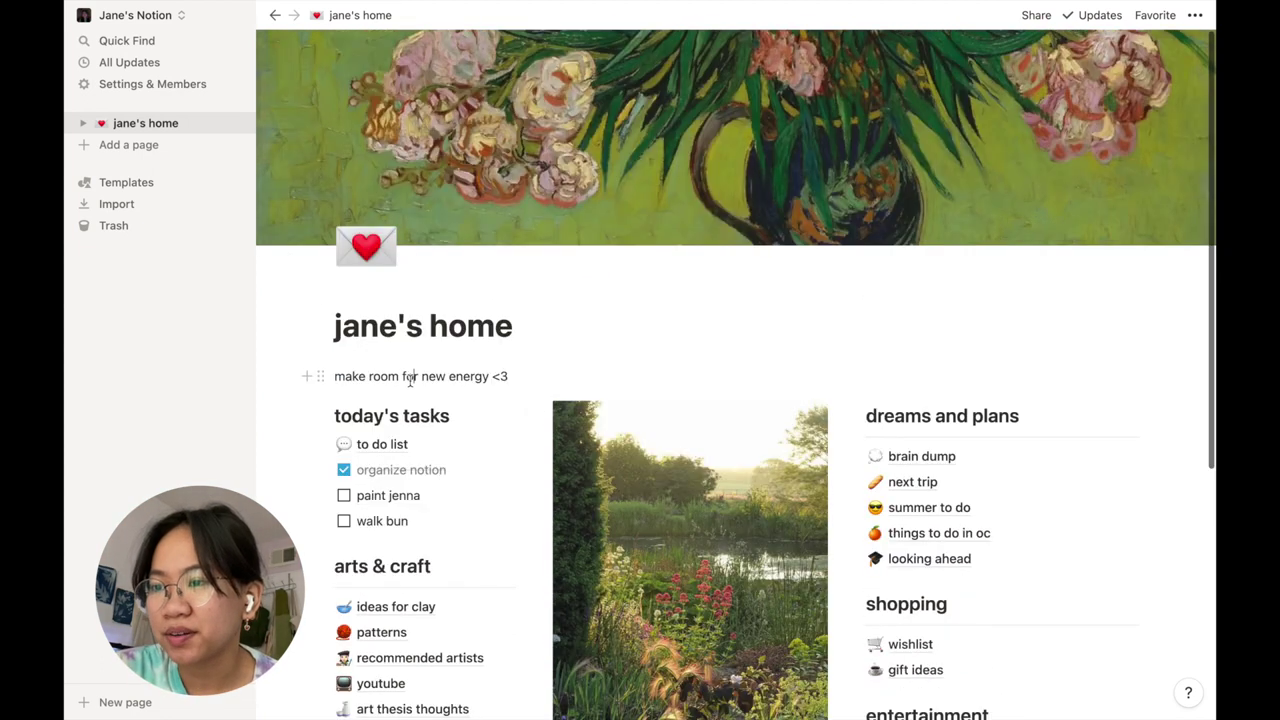
triple_click(410, 378)
click(224, 452)
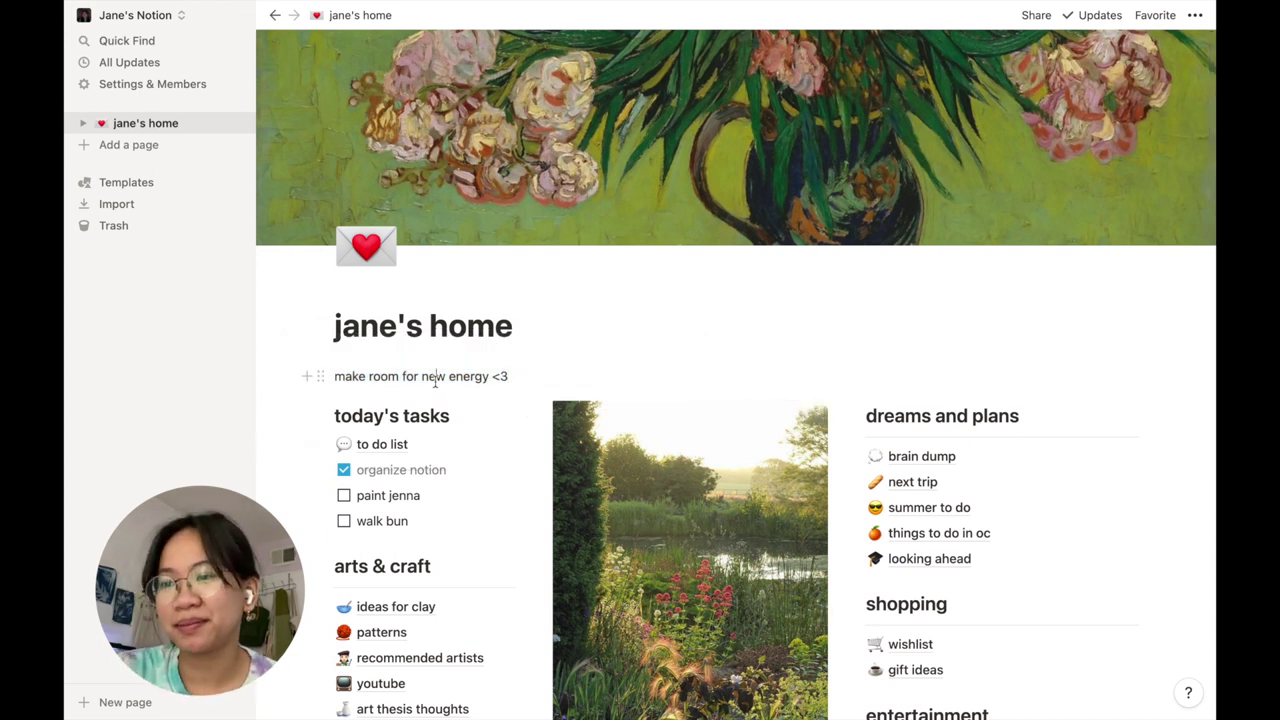
drag(680, 346, 545, 377)
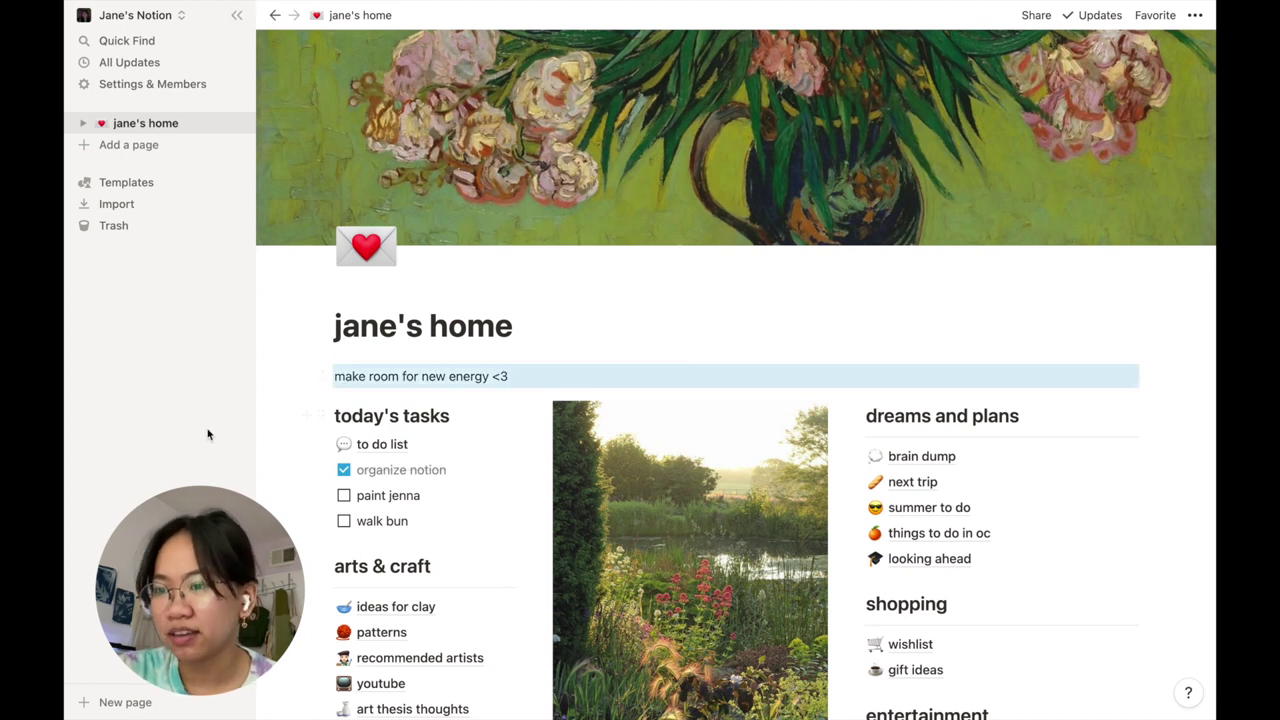
click(283, 446)
Step: Mark the "walk bun" task as done under today's tasks
scroll(470, 366, down, 2)
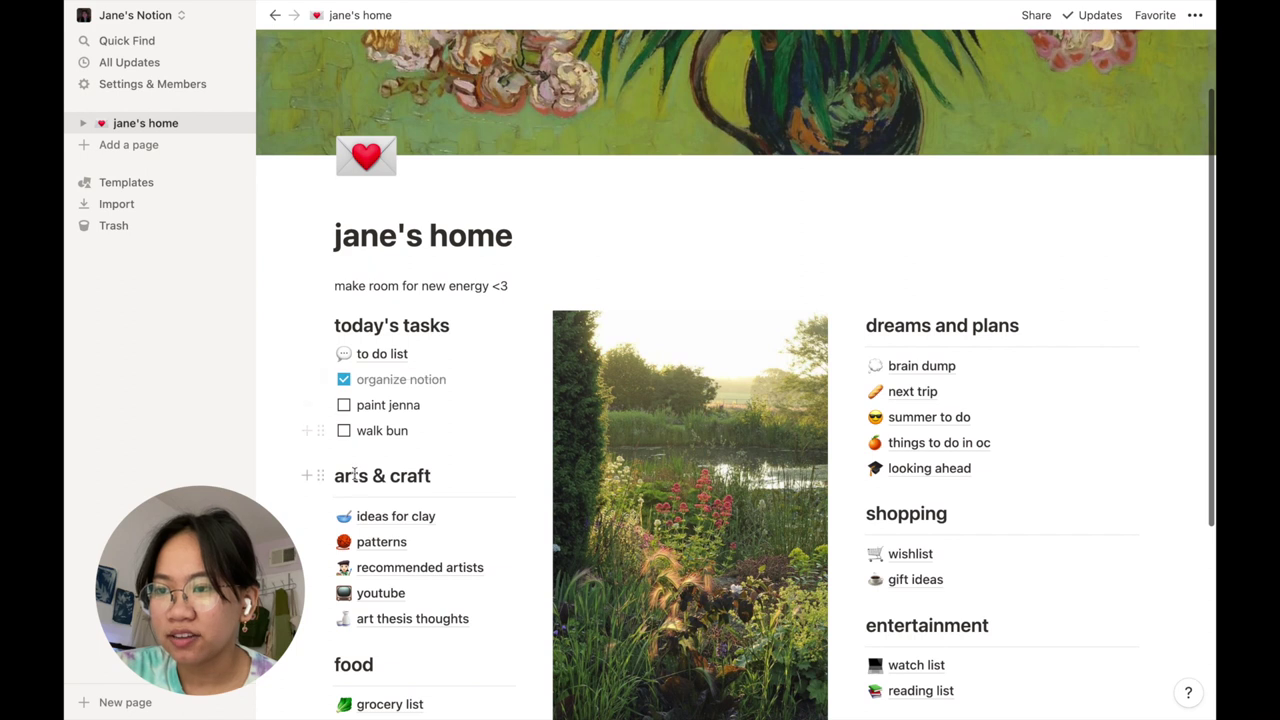
click(344, 431)
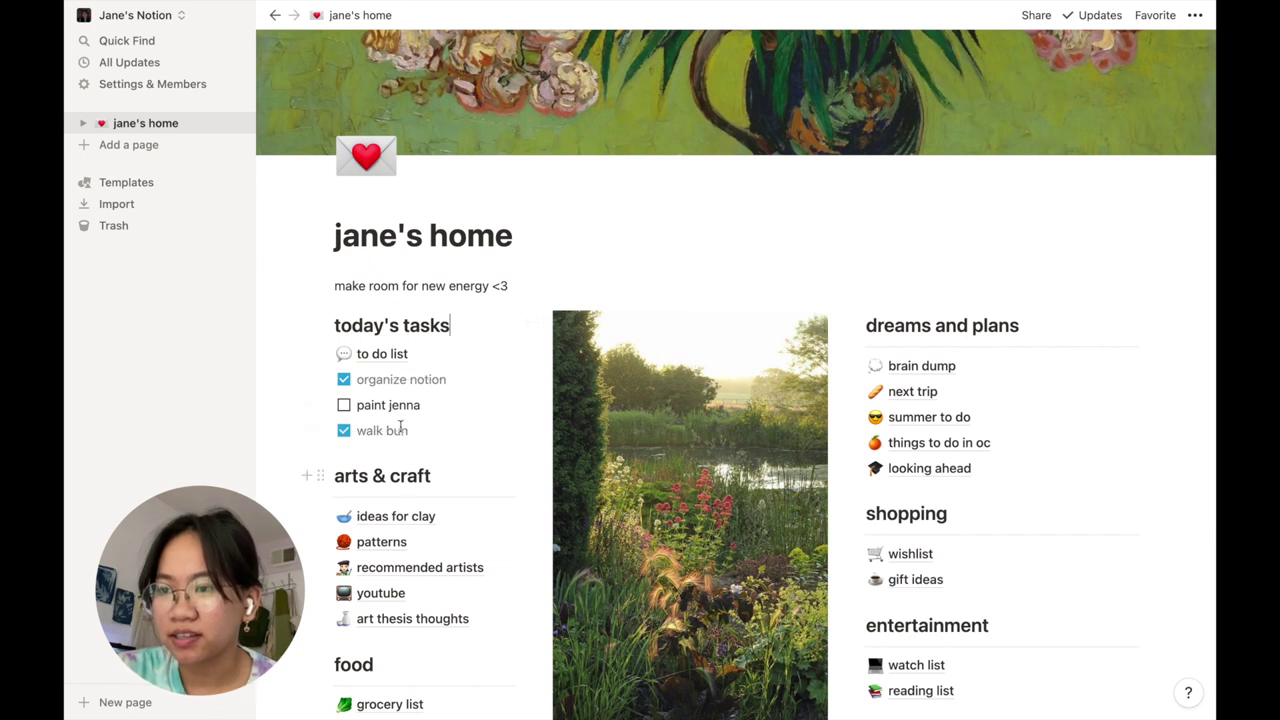
scroll(400, 426, up, 1)
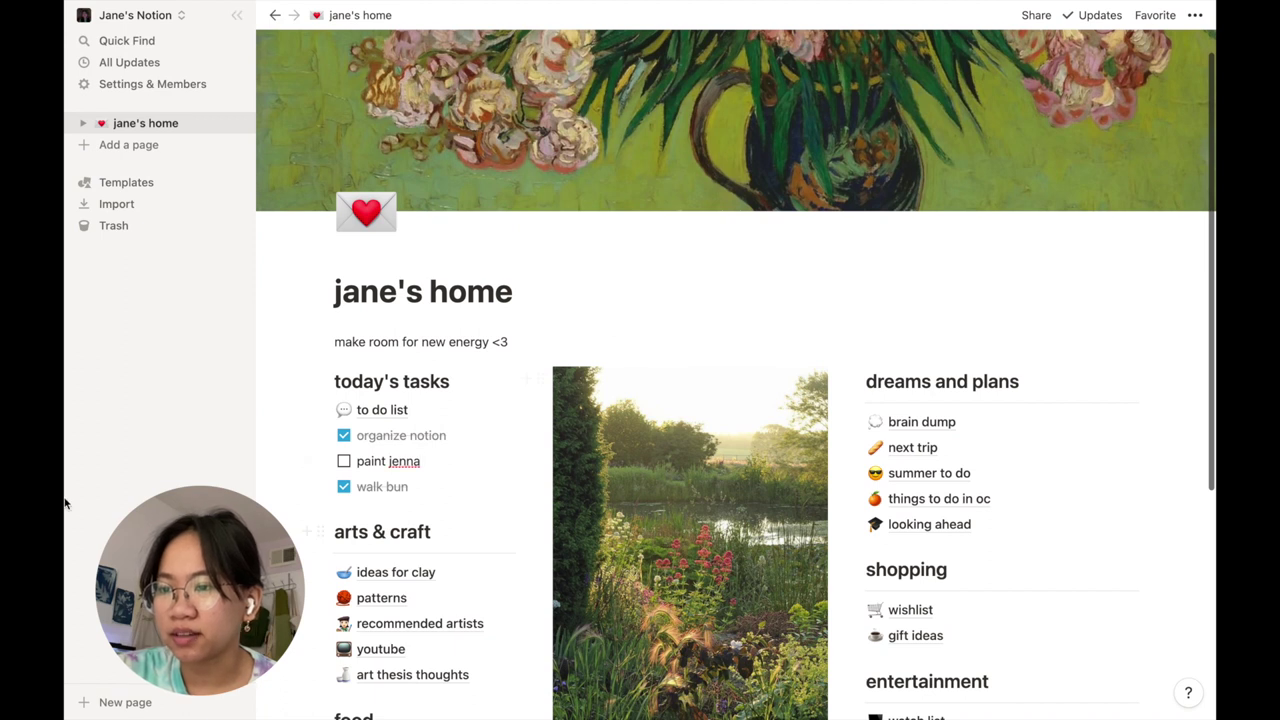
Step: Open the to do list board, review its To Do, Doing and Done columns, and return to the home page
click(386, 410)
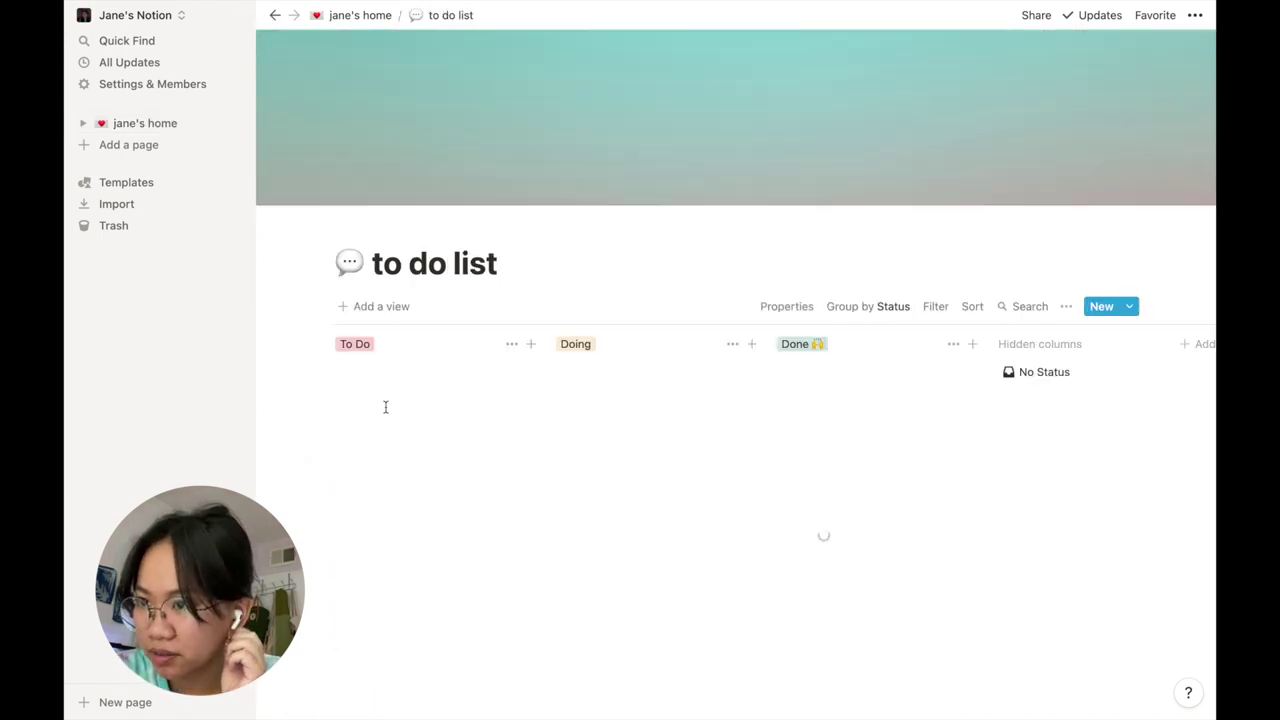
scroll(385, 407, down, 4)
scroll(486, 637, down, 3)
scroll(484, 632, up, 4)
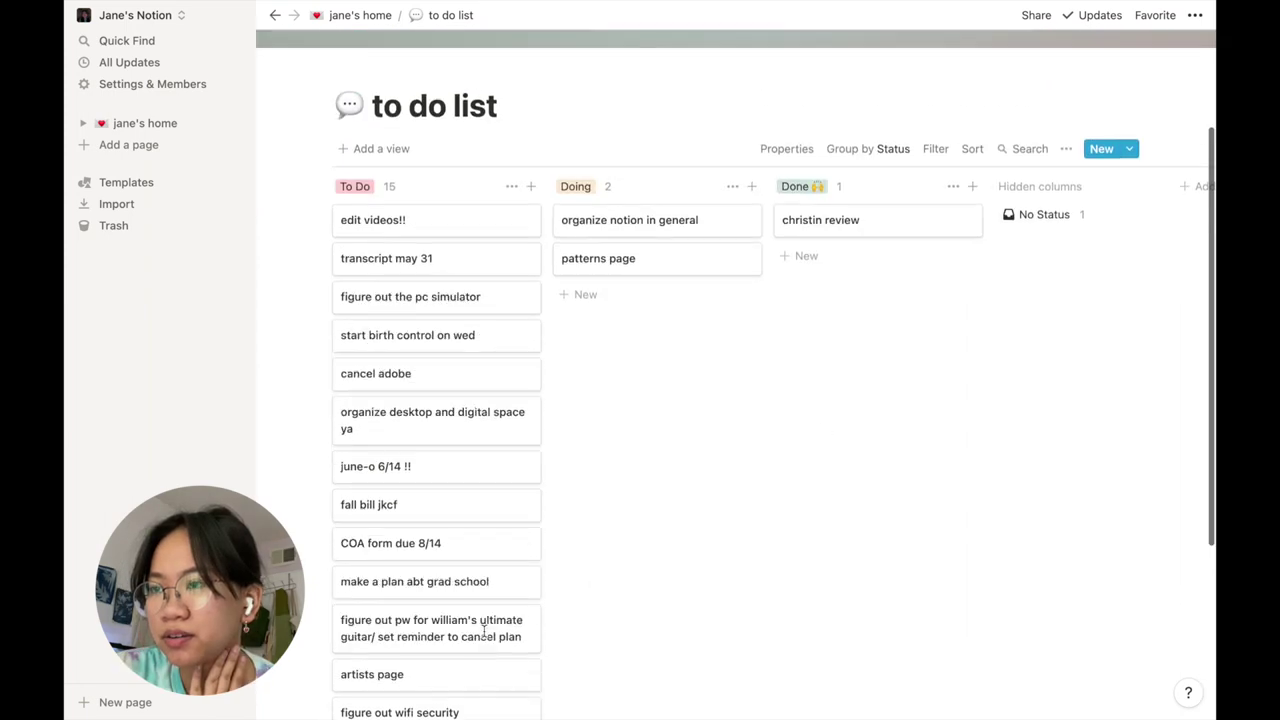
scroll(575, 121, up, 1)
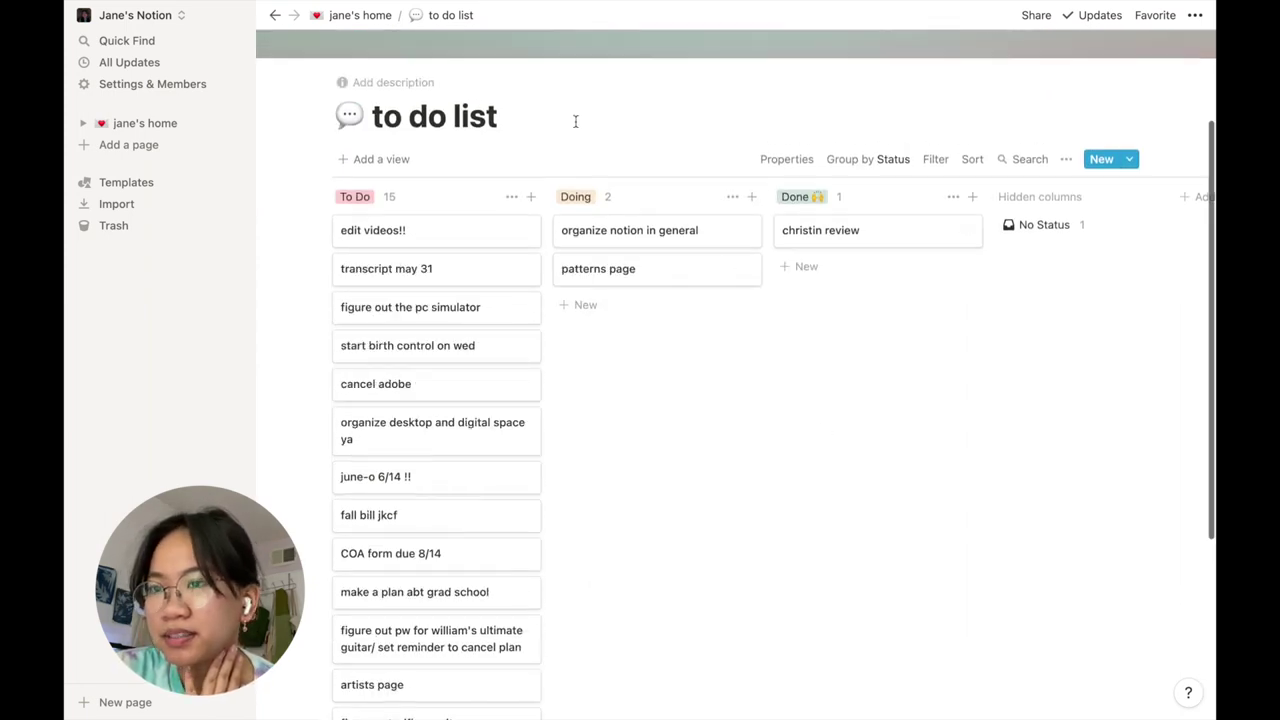
scroll(575, 121, up, 3)
key(super+bracketleft)
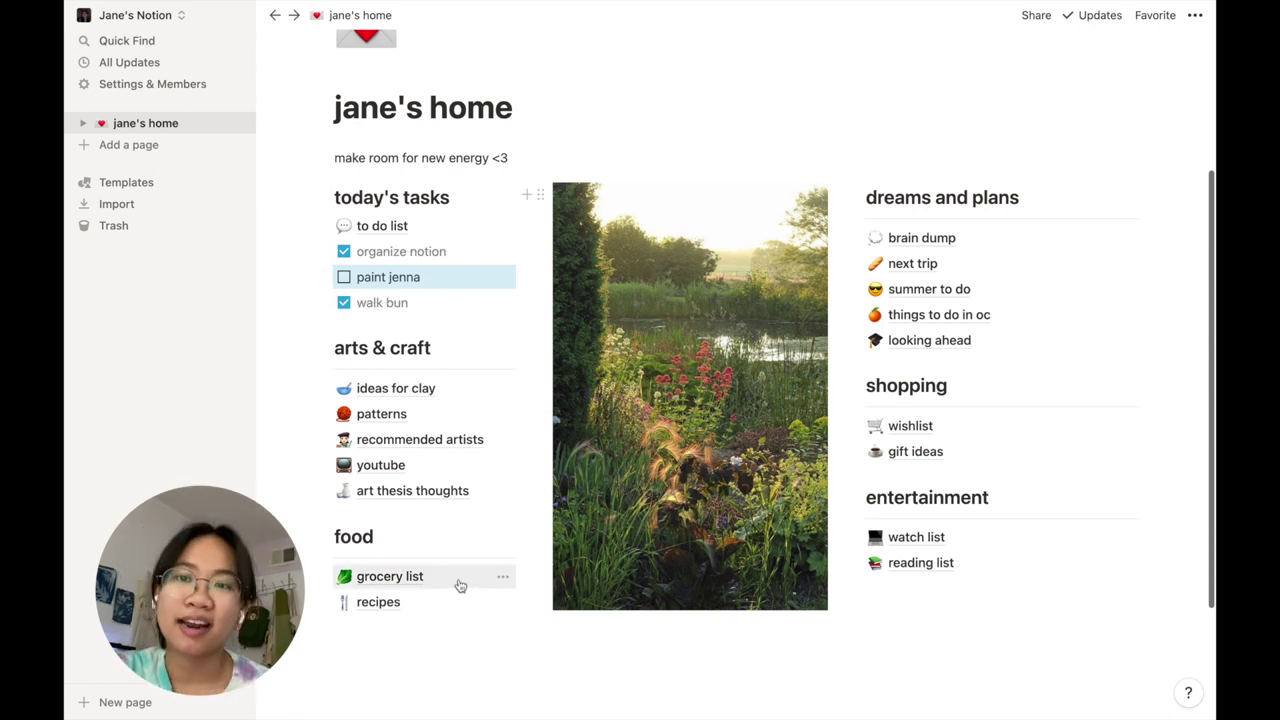
Step: Open the ideas for clay page, view its cover and list of ideas, and return to the home page
scroll(460, 585, up, 3)
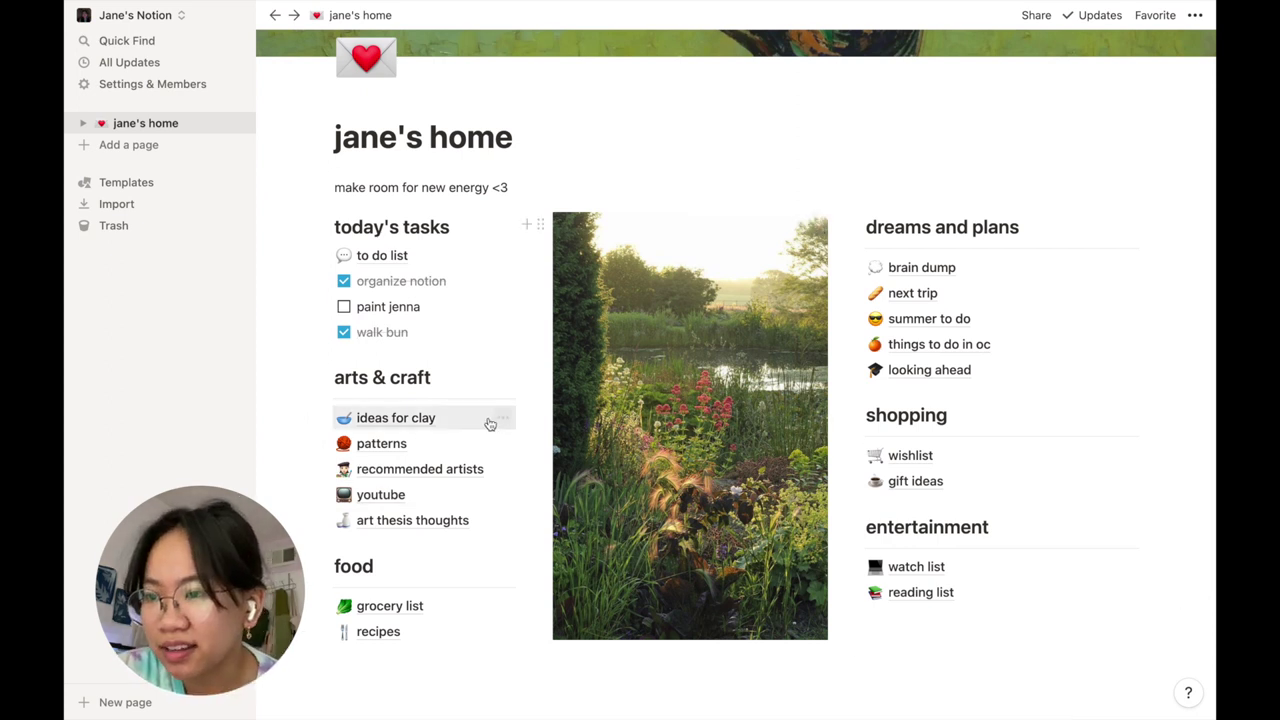
click(399, 420)
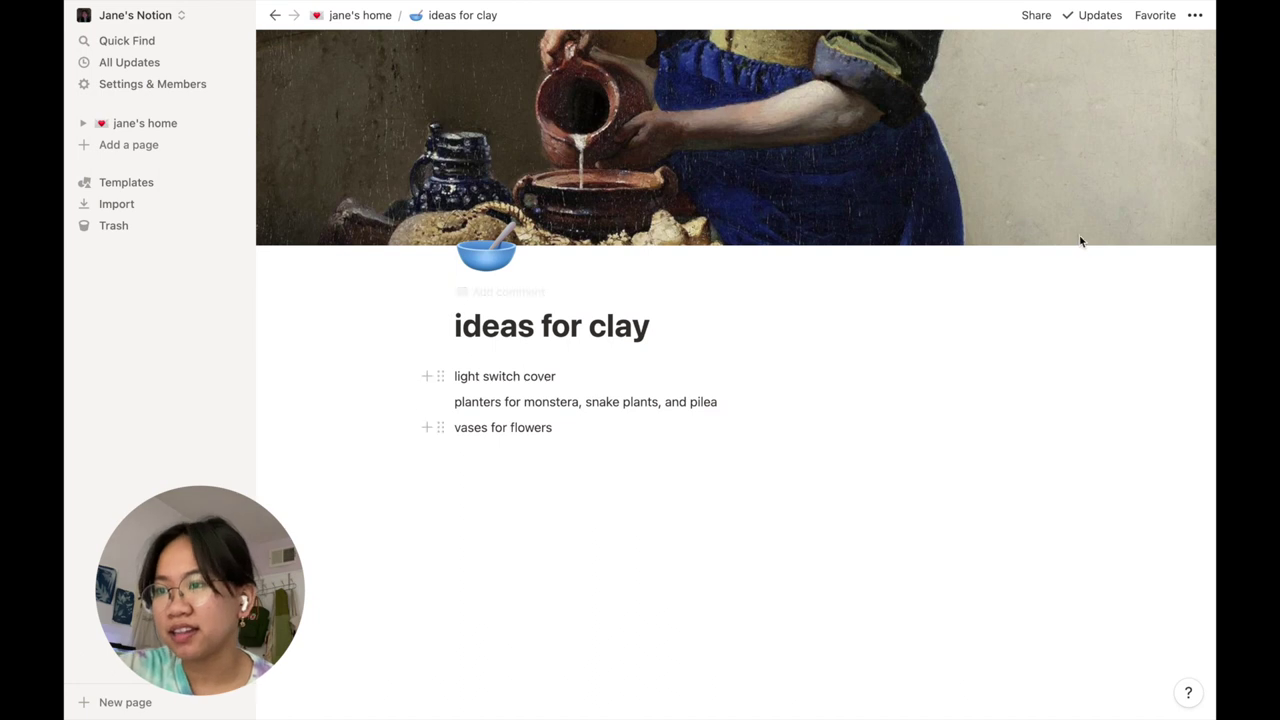
click(556, 441)
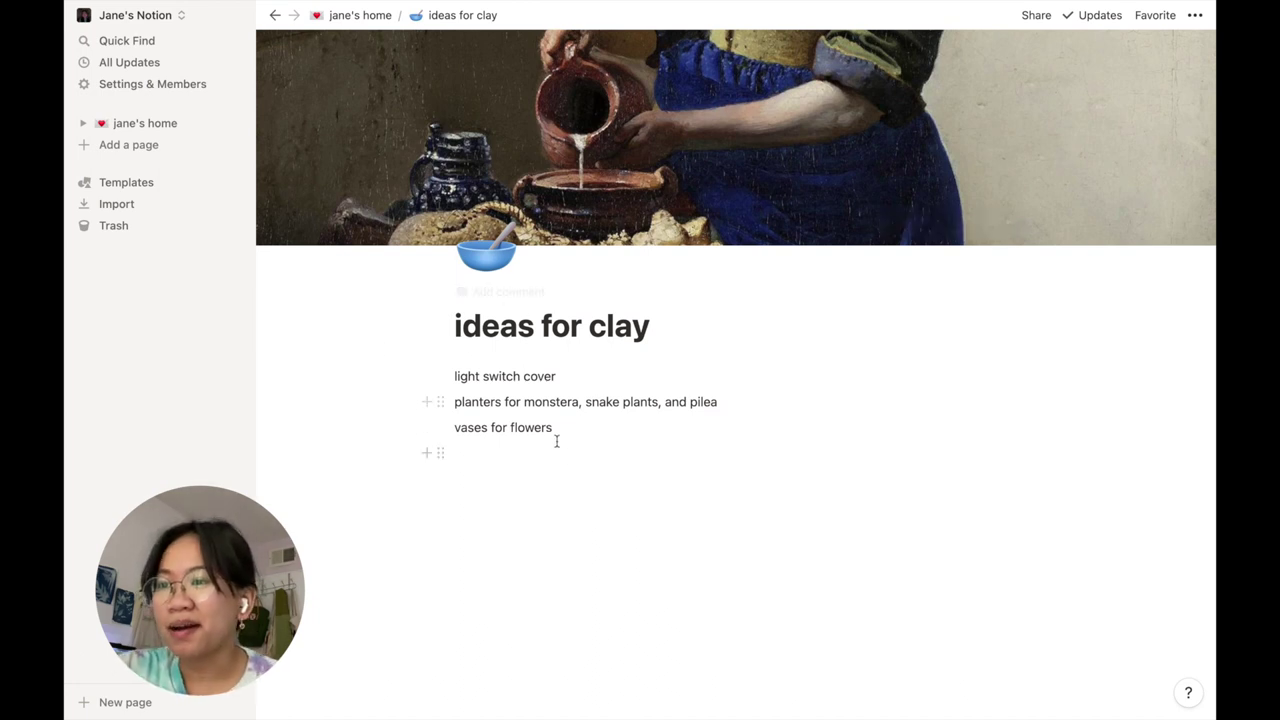
click(275, 15)
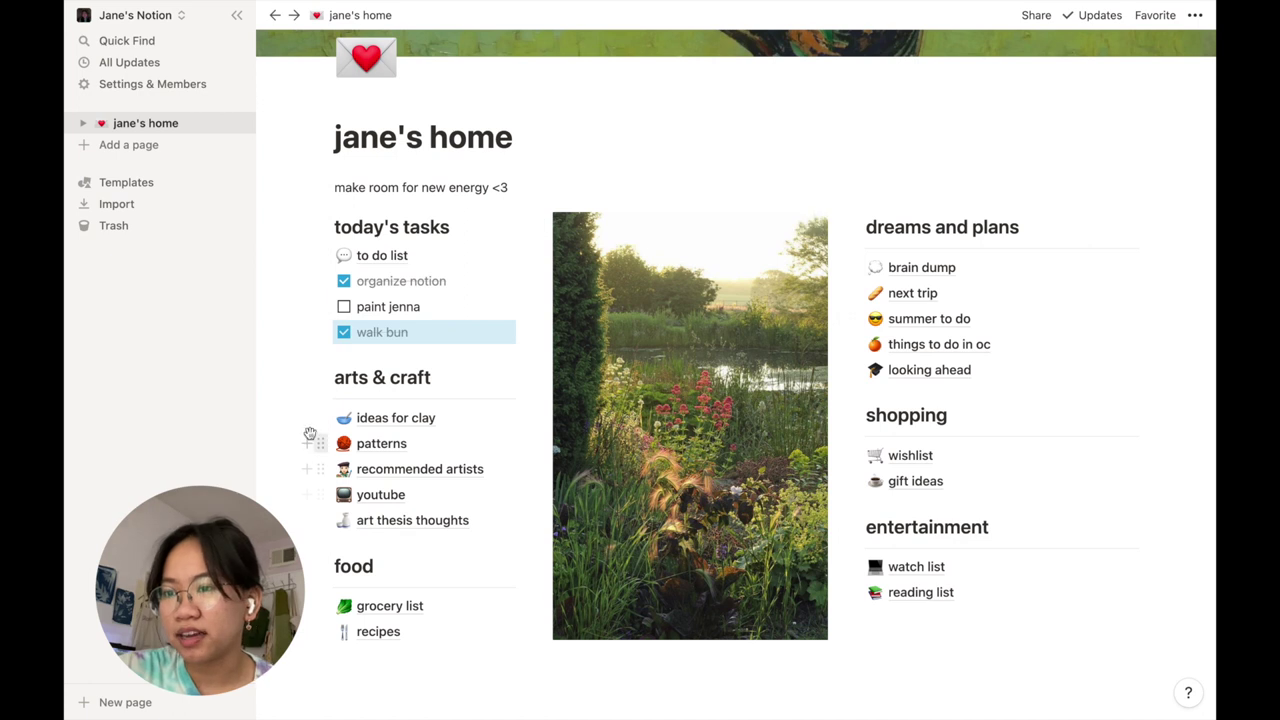
Step: Examine the home page's column sections and the divider beneath the arts & craft heading
scroll(531, 491, down, 3)
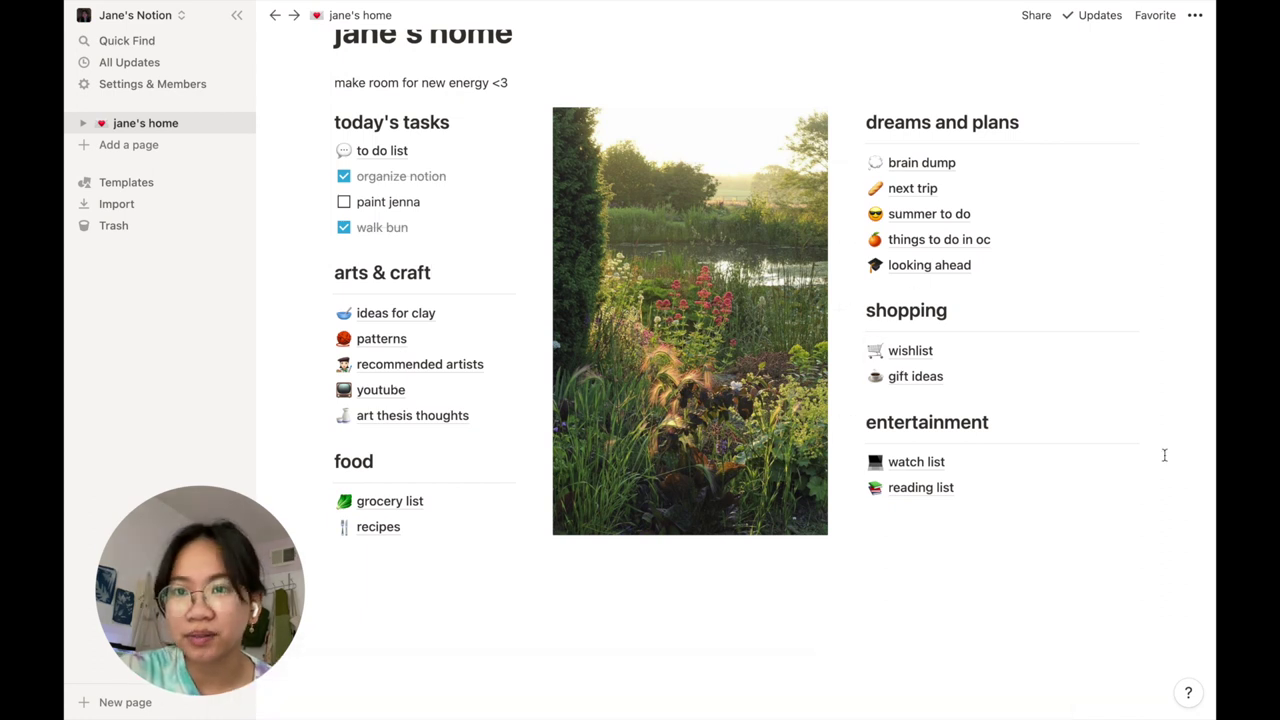
scroll(931, 578, up, 1)
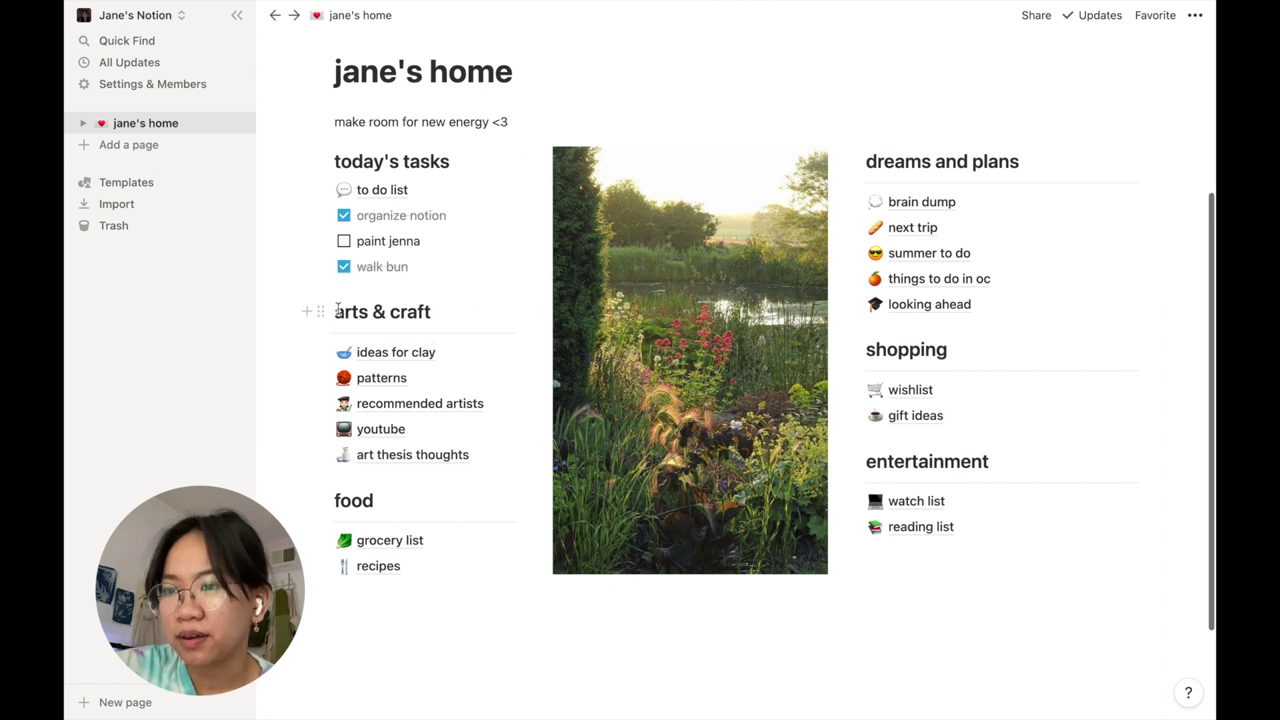
click(472, 334)
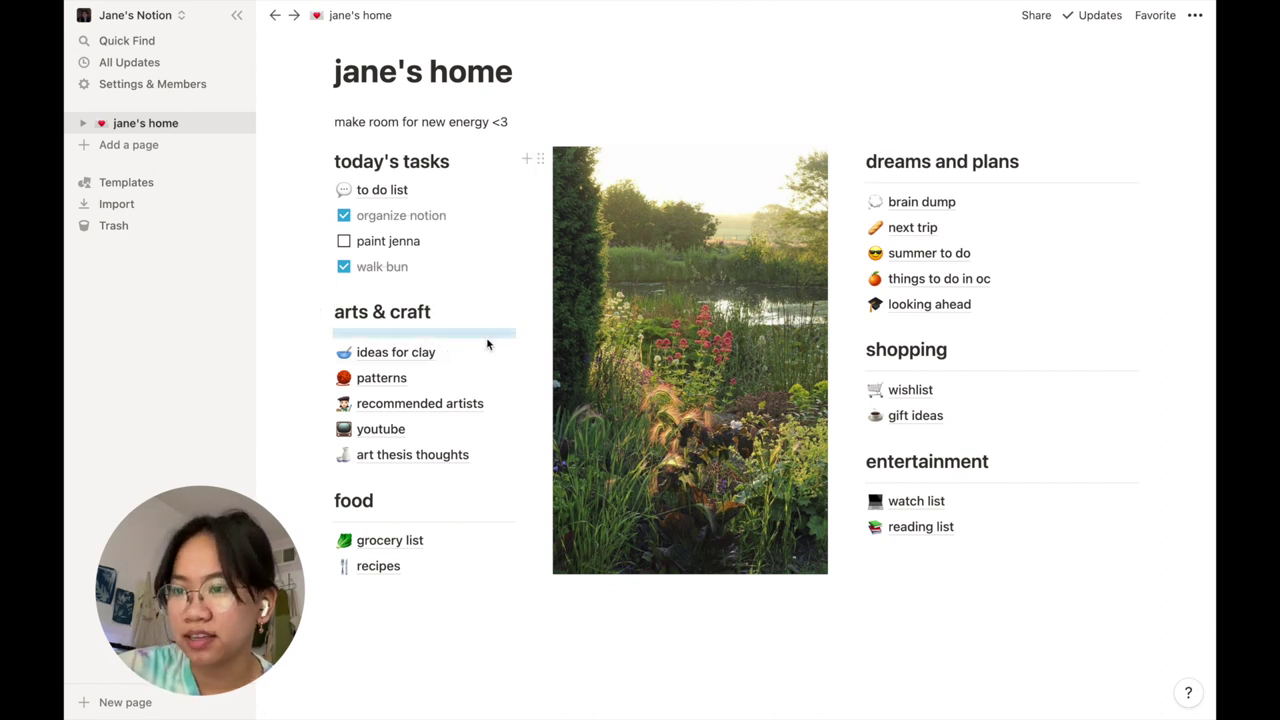
click(439, 616)
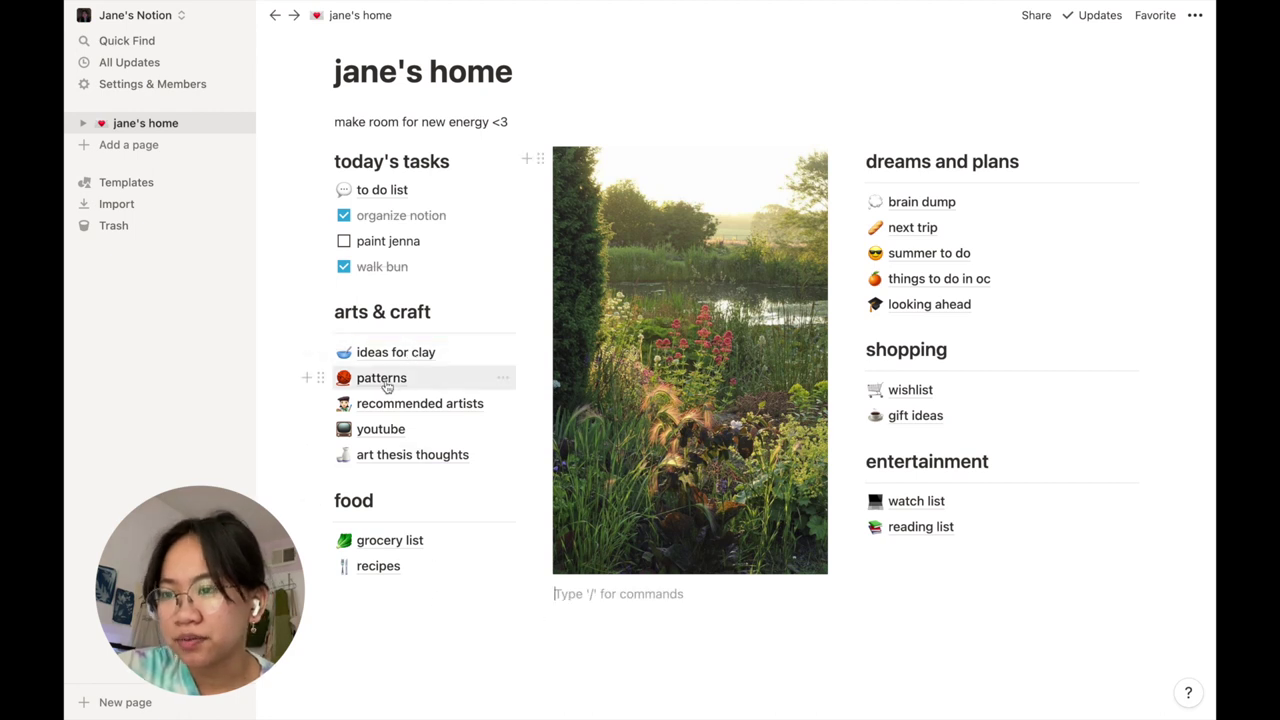
Step: Open the patterns page, examine its row counters and the knit and crochet galleries, and return to the home page
click(378, 385)
scroll(749, 523, down, 2)
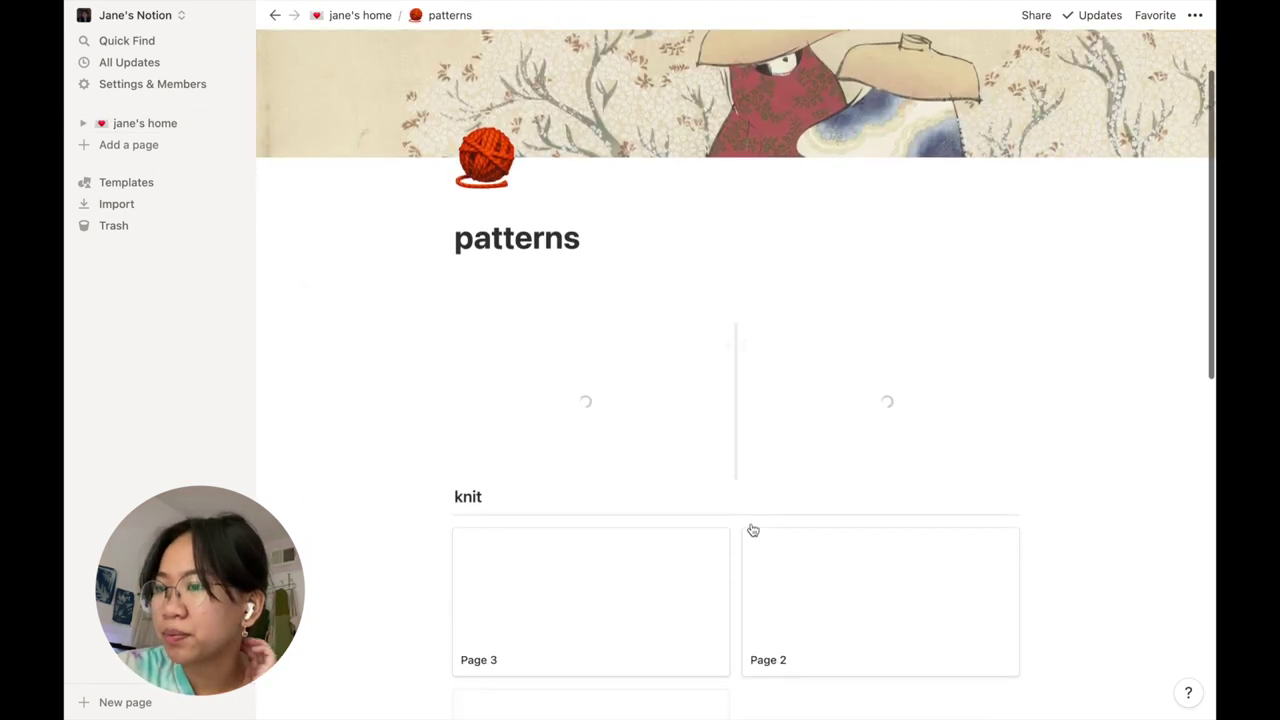
scroll(751, 529, down, 3)
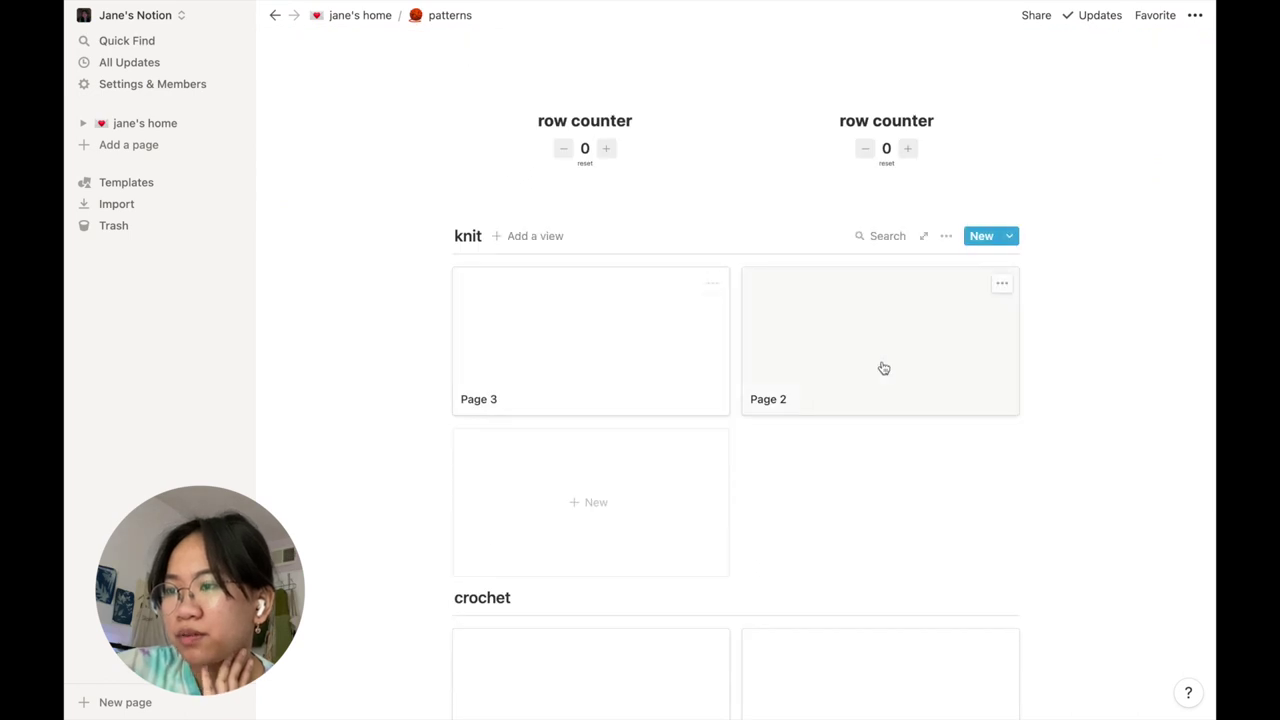
scroll(610, 515, up, 1)
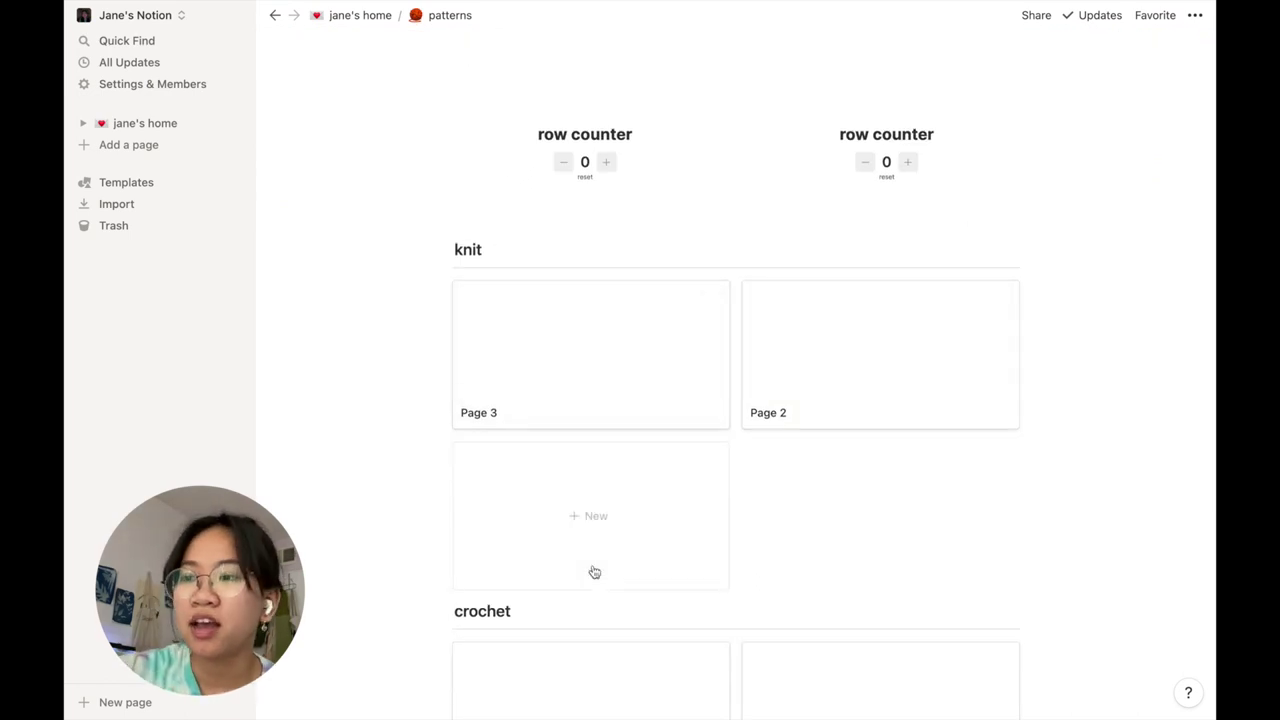
scroll(667, 612, down, 4)
scroll(866, 566, down, 3)
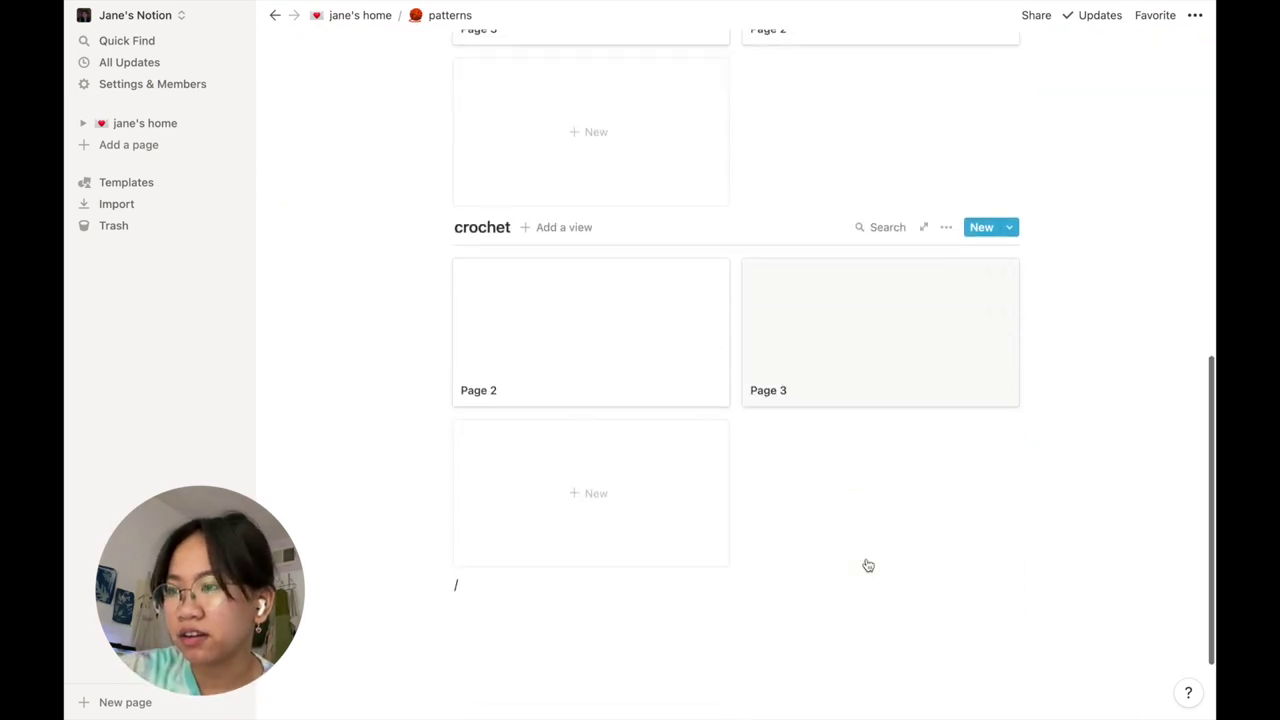
scroll(866, 560, up, 7)
scroll(866, 559, up, 5)
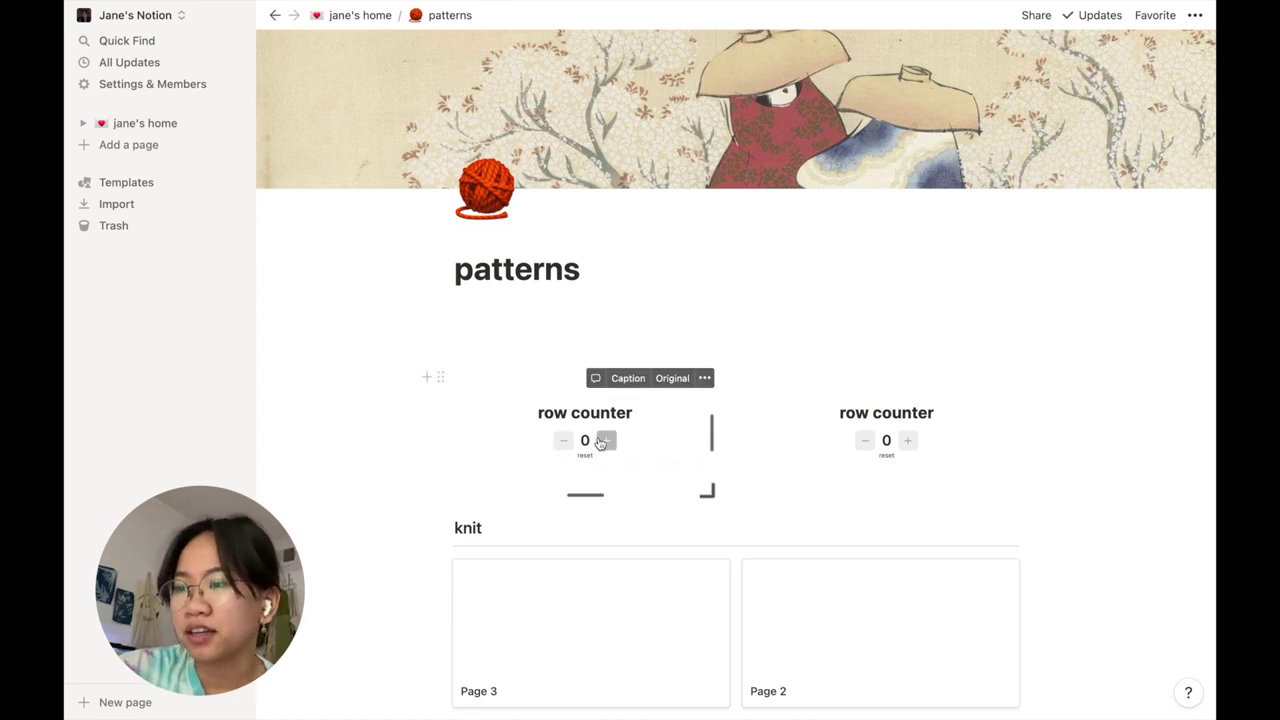
click(281, 17)
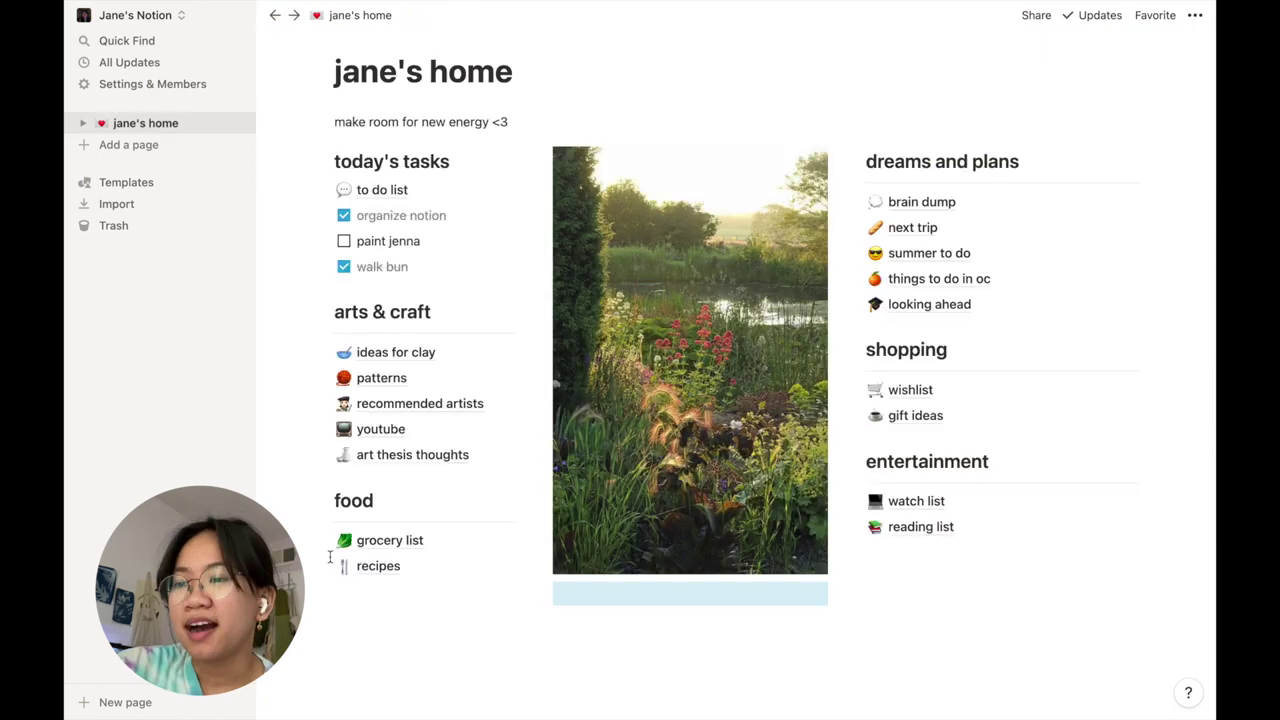
Step: Open the recommended artists page and review its oil artists and clay artists lists
click(391, 403)
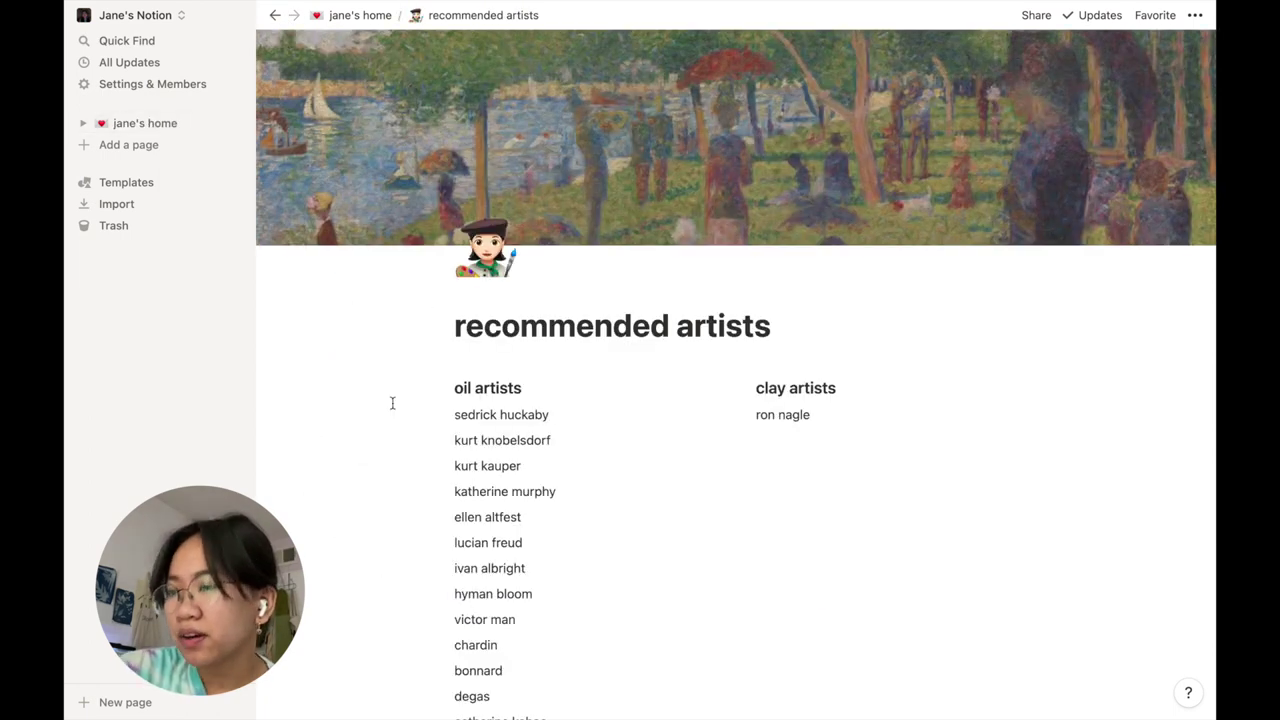
scroll(572, 472, down, 3)
scroll(580, 478, up, 3)
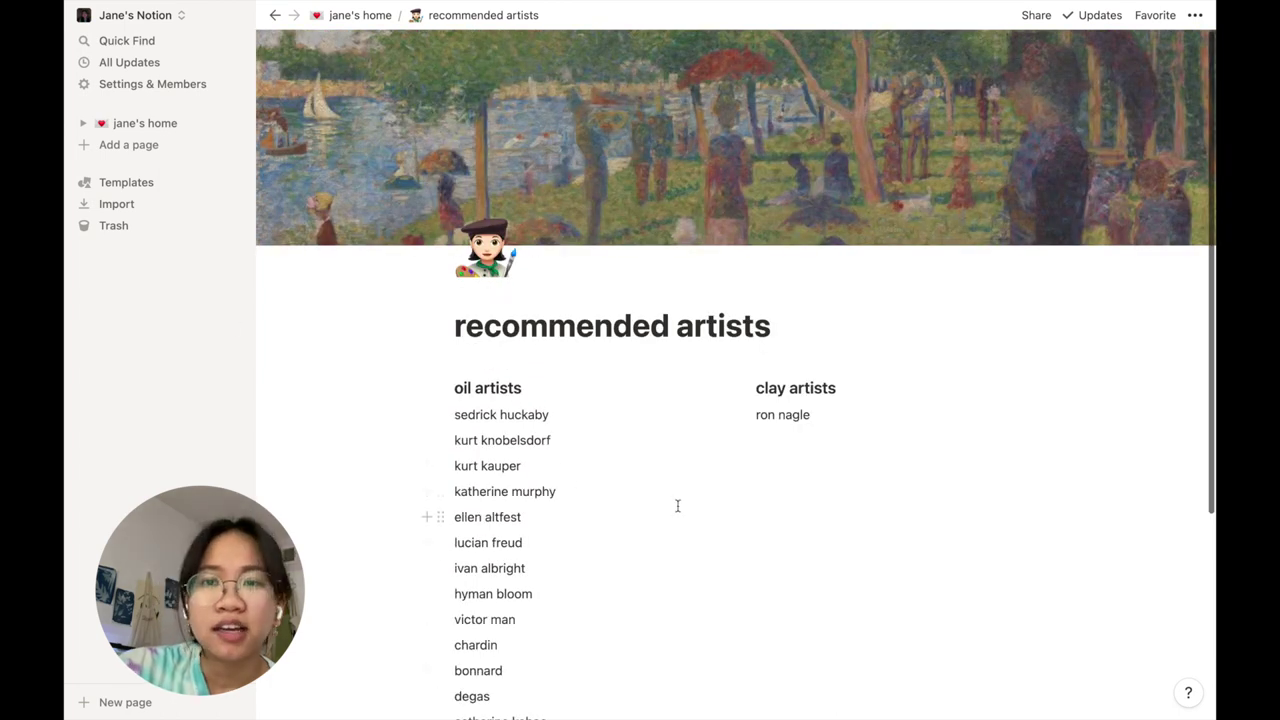
scroll(547, 529, down, 3)
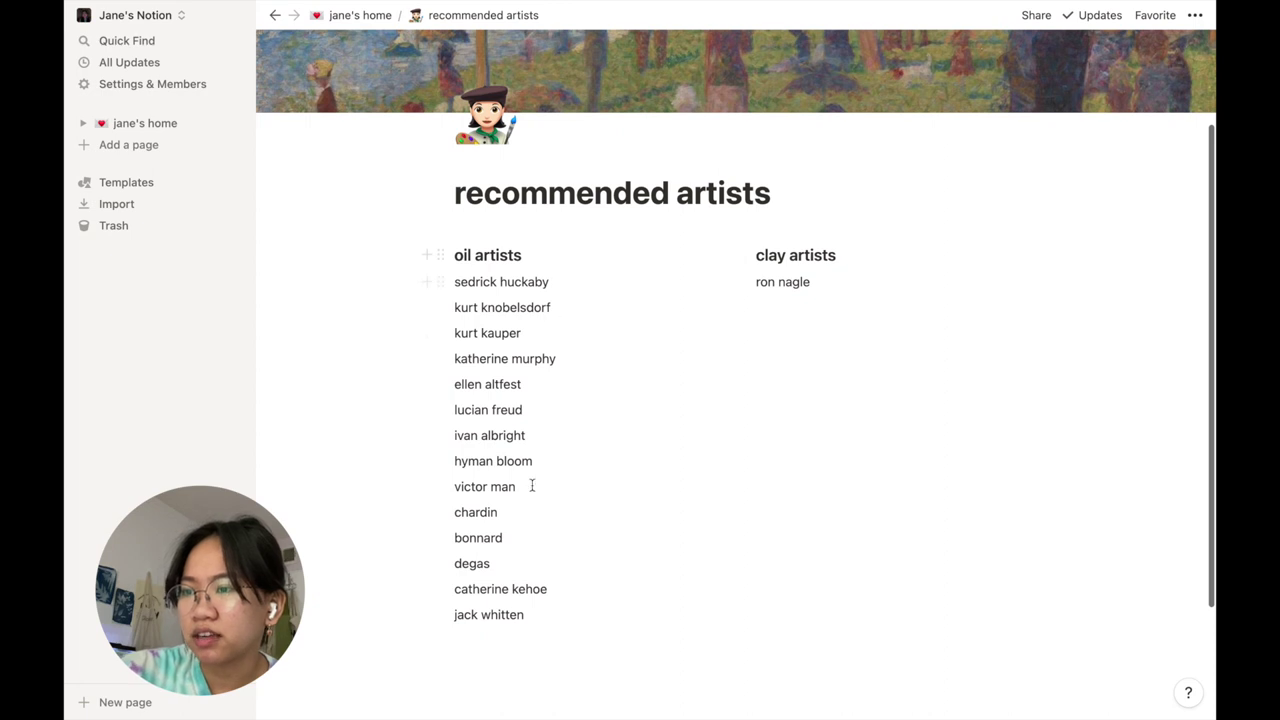
Step: Look over the recommended artists page from its cover to the end of the artist lists, and return to the home page
scroll(680, 529, up, 3)
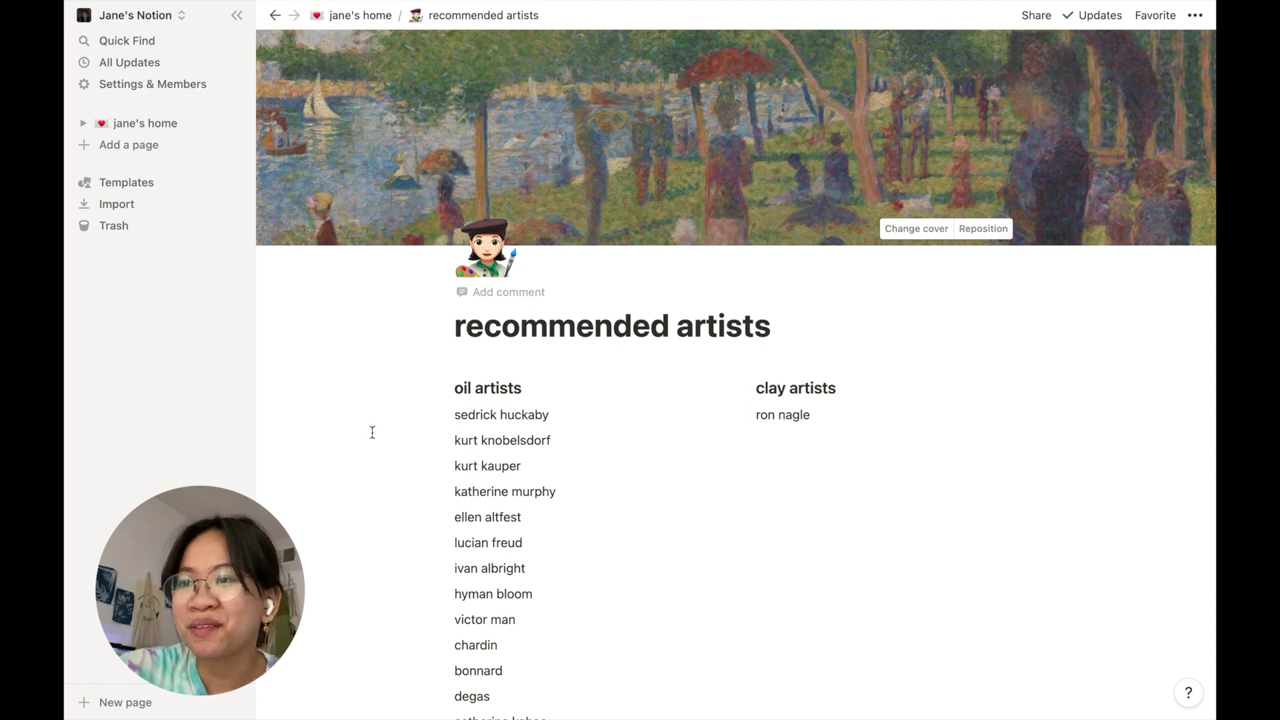
scroll(371, 450, down, 6)
scroll(536, 230, up, 6)
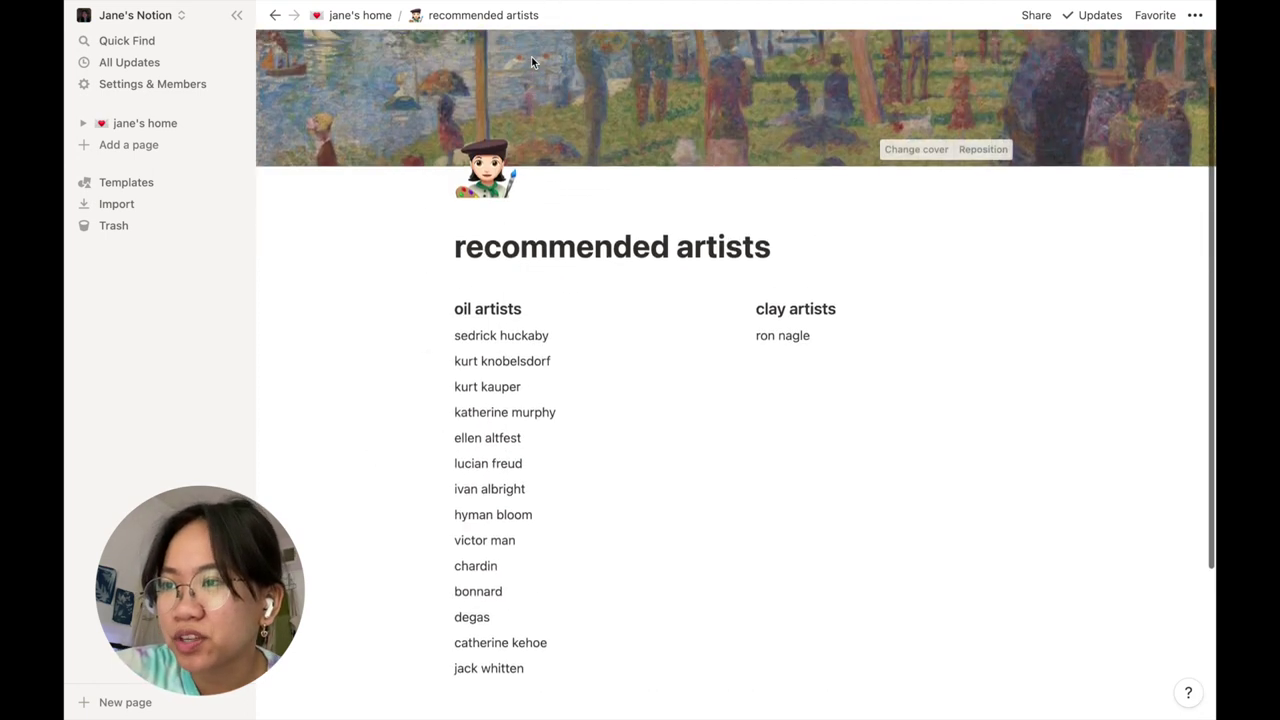
scroll(666, 474, down, 5)
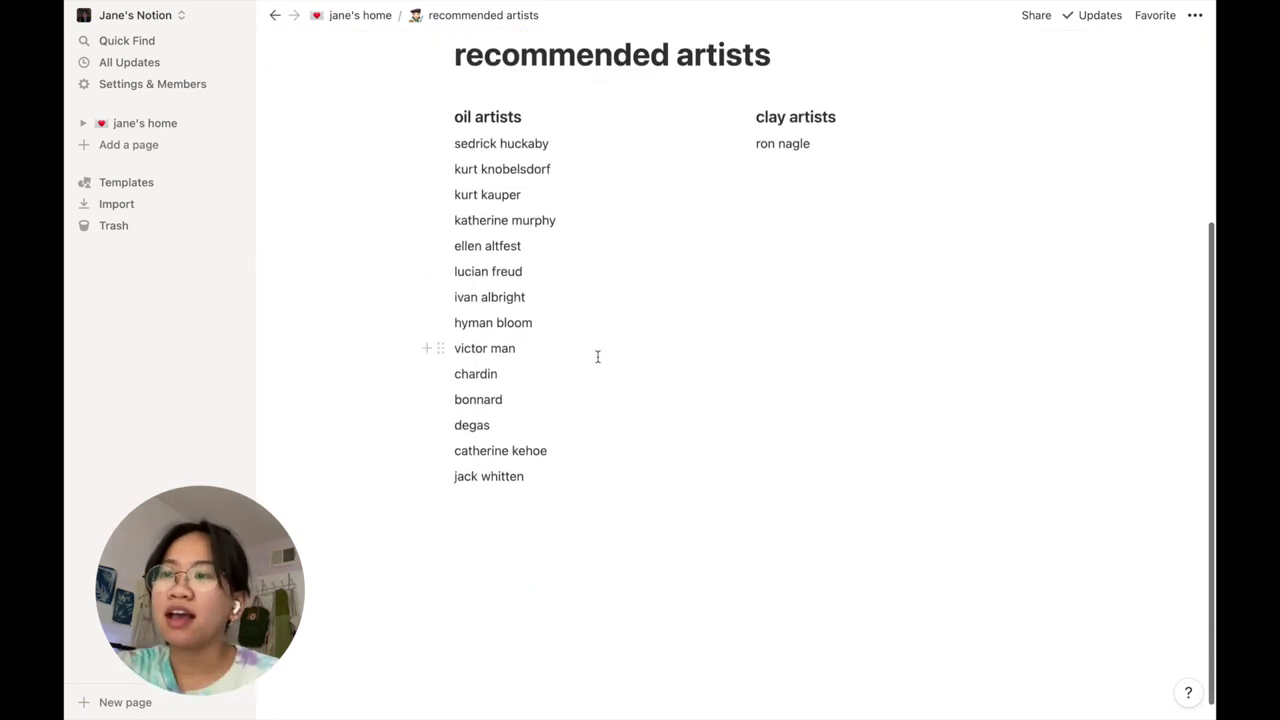
scroll(597, 357, up, 5)
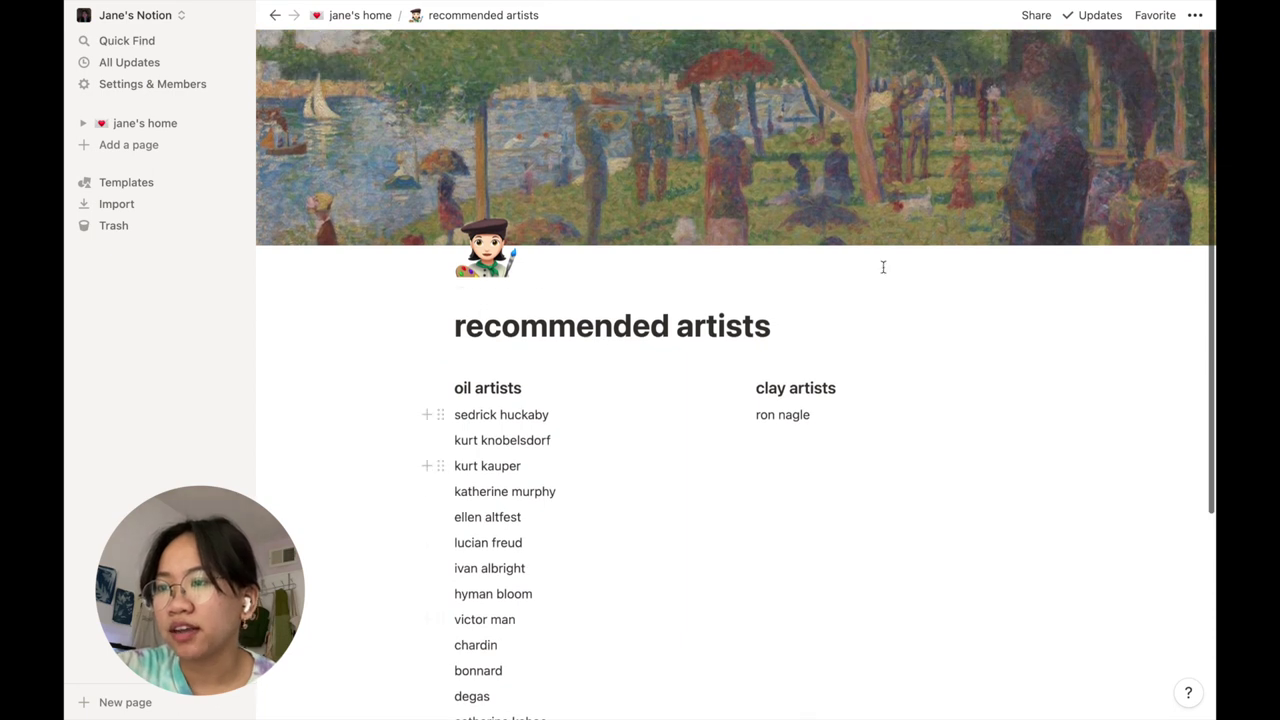
scroll(686, 494, down, 4)
scroll(380, 112, up, 1)
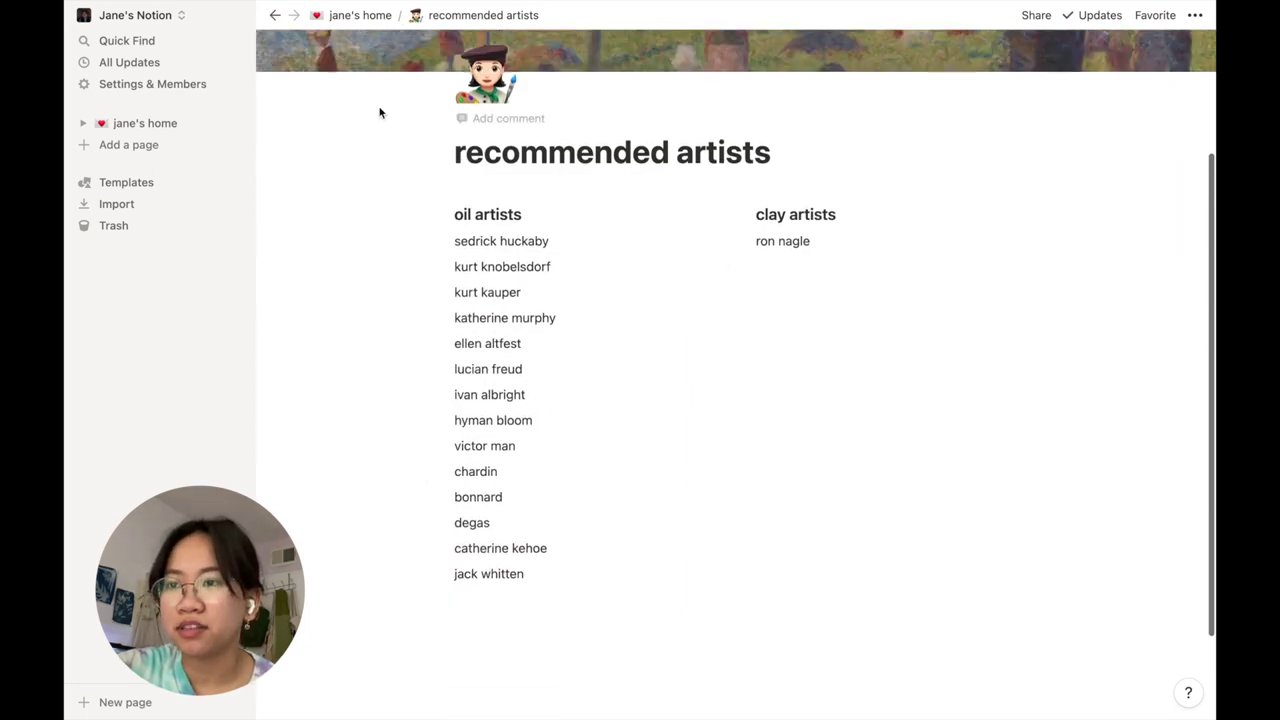
scroll(380, 112, up, 3)
key(super+bracketleft)
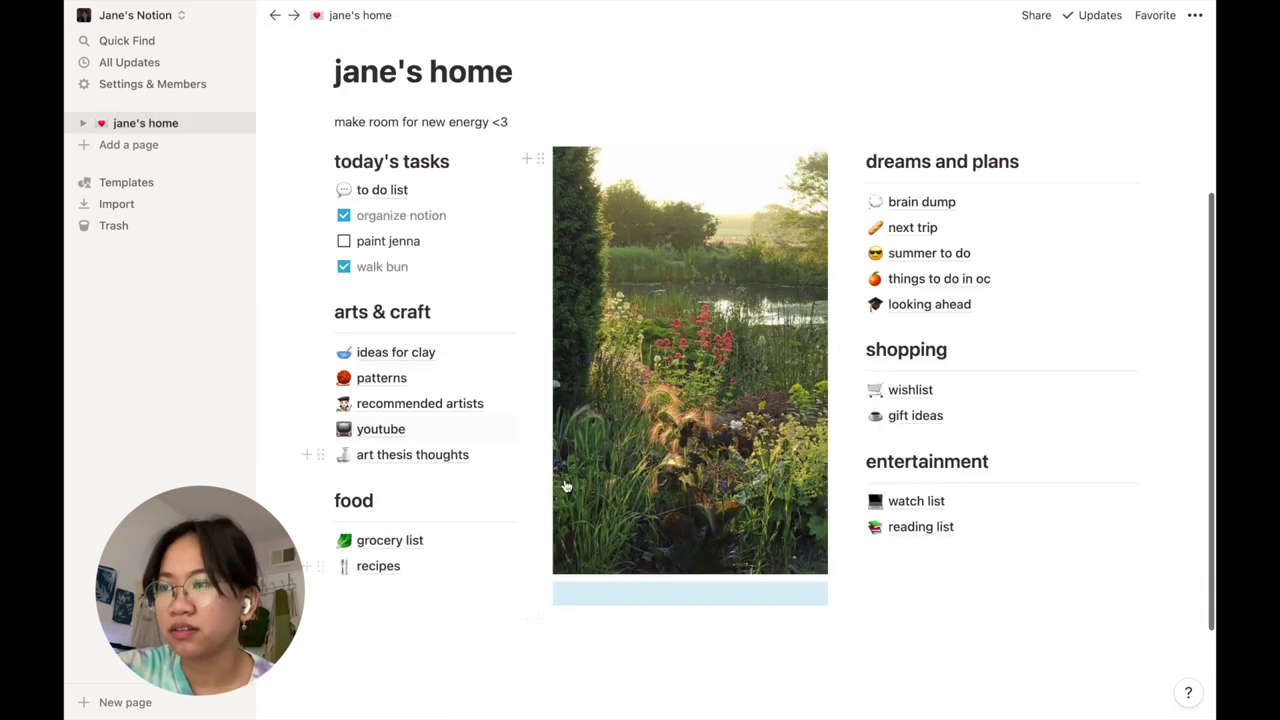
Step: Visit the youtube and art thesis thoughts pages in turn, review the list of thesis ideas, and return to the home page
click(440, 429)
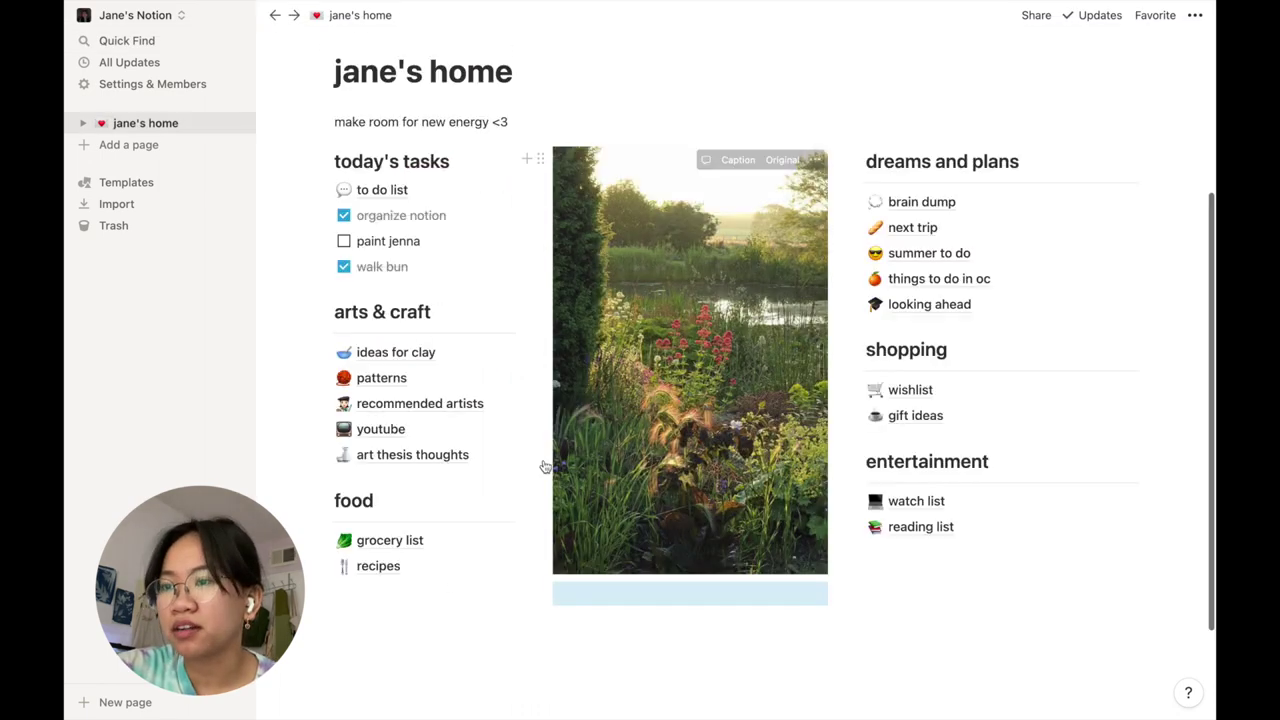
click(397, 462)
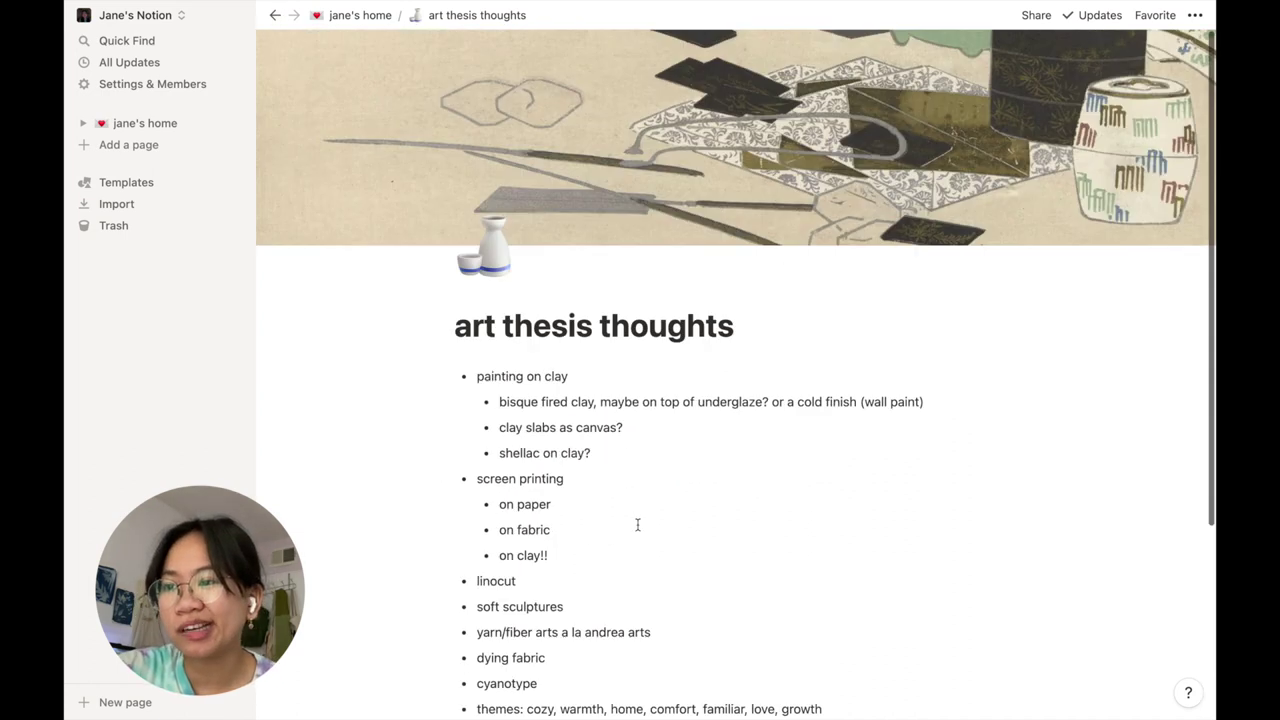
scroll(795, 475, down, 3)
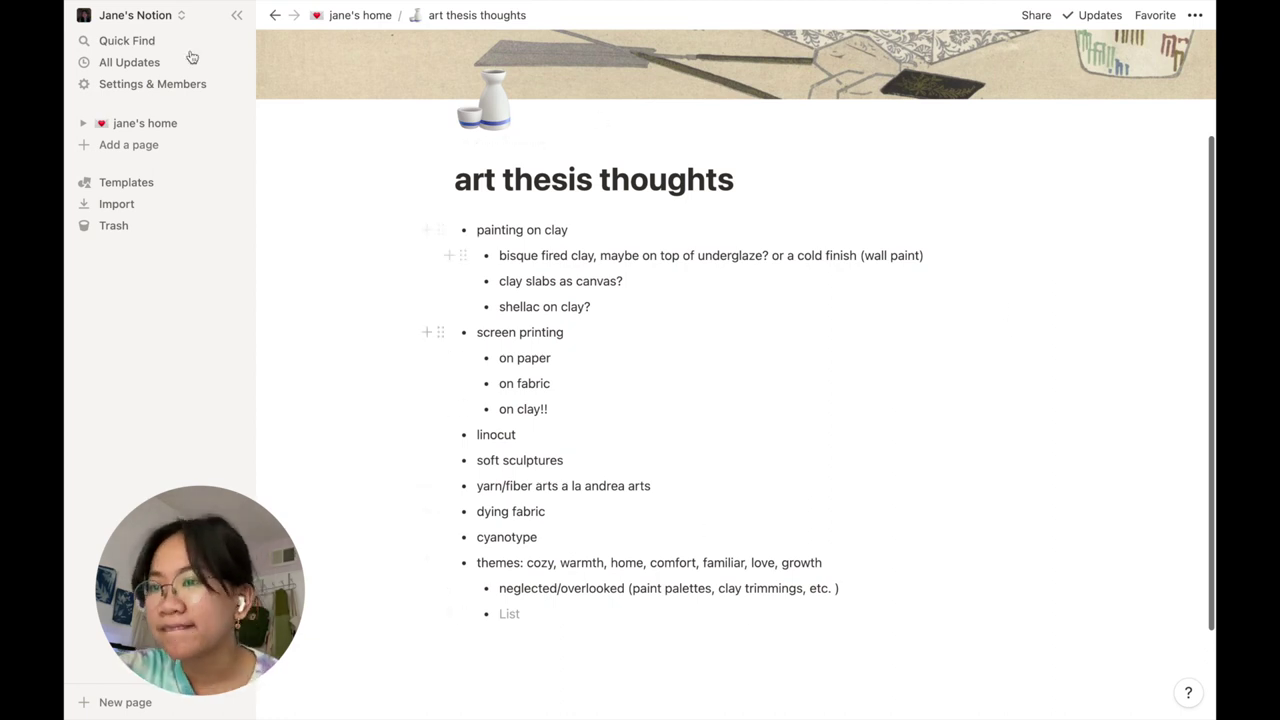
click(280, 16)
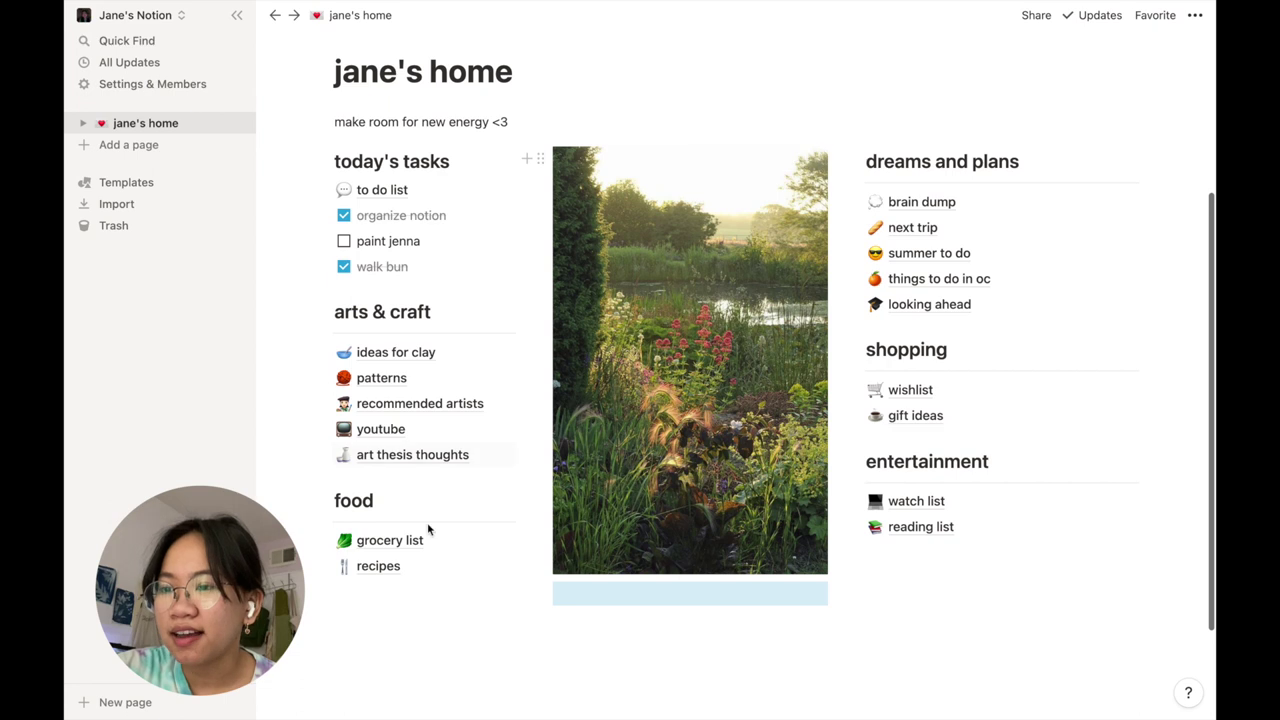
Step: View the grocery list page, and open the recipes page from the home page
click(410, 550)
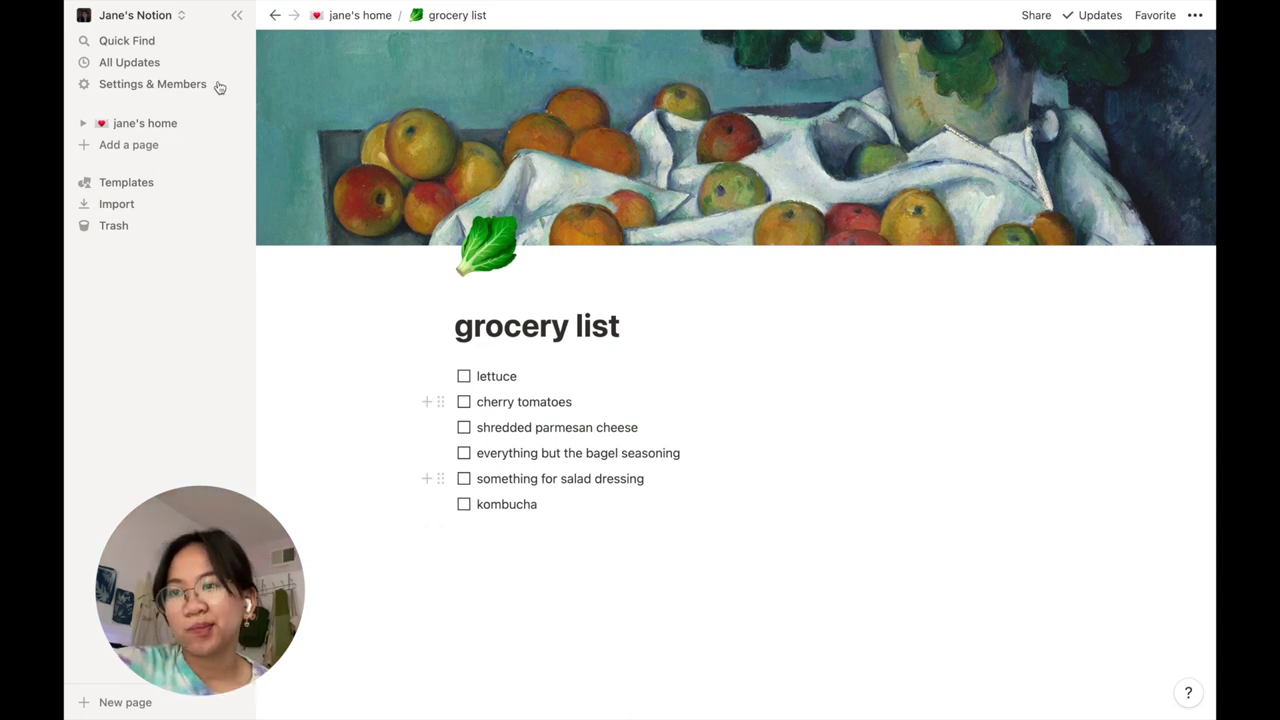
click(276, 16)
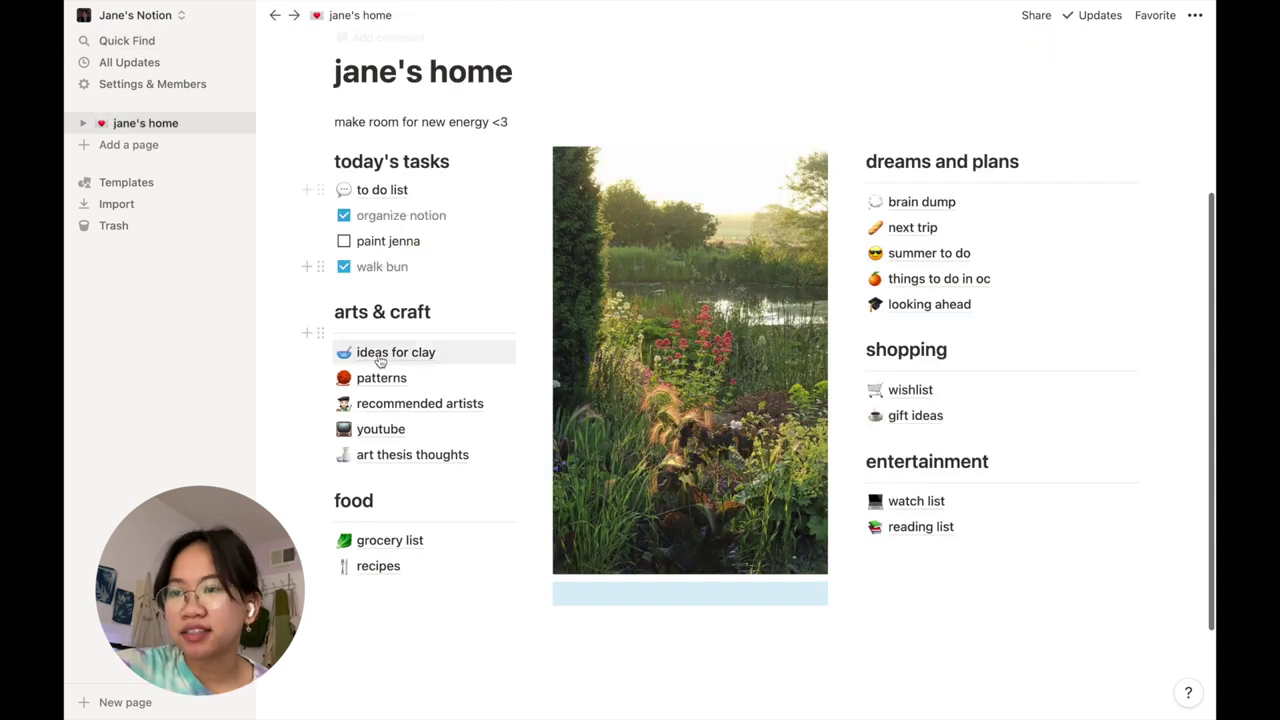
click(460, 566)
Step: Open the Carrabba's Zucchini Fritte Copycat Recipe entry, read through its ingredients and instructions, and close it
click(503, 366)
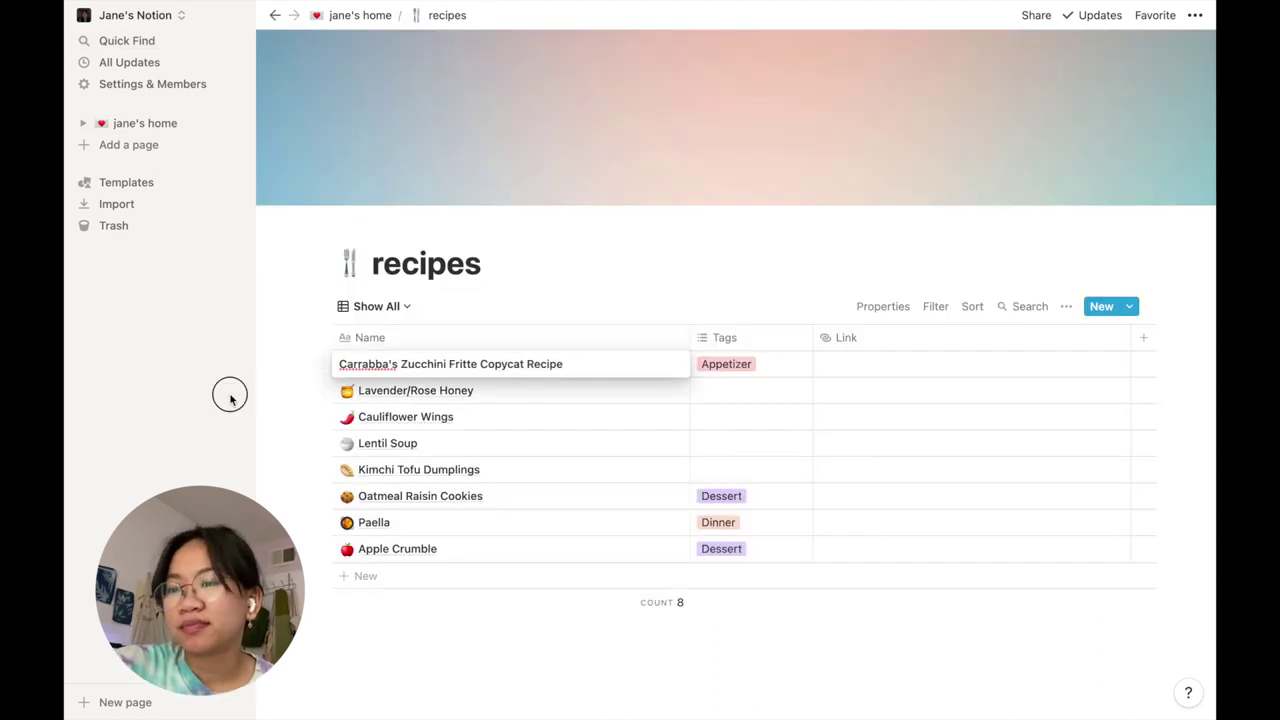
key(Escape)
click(658, 366)
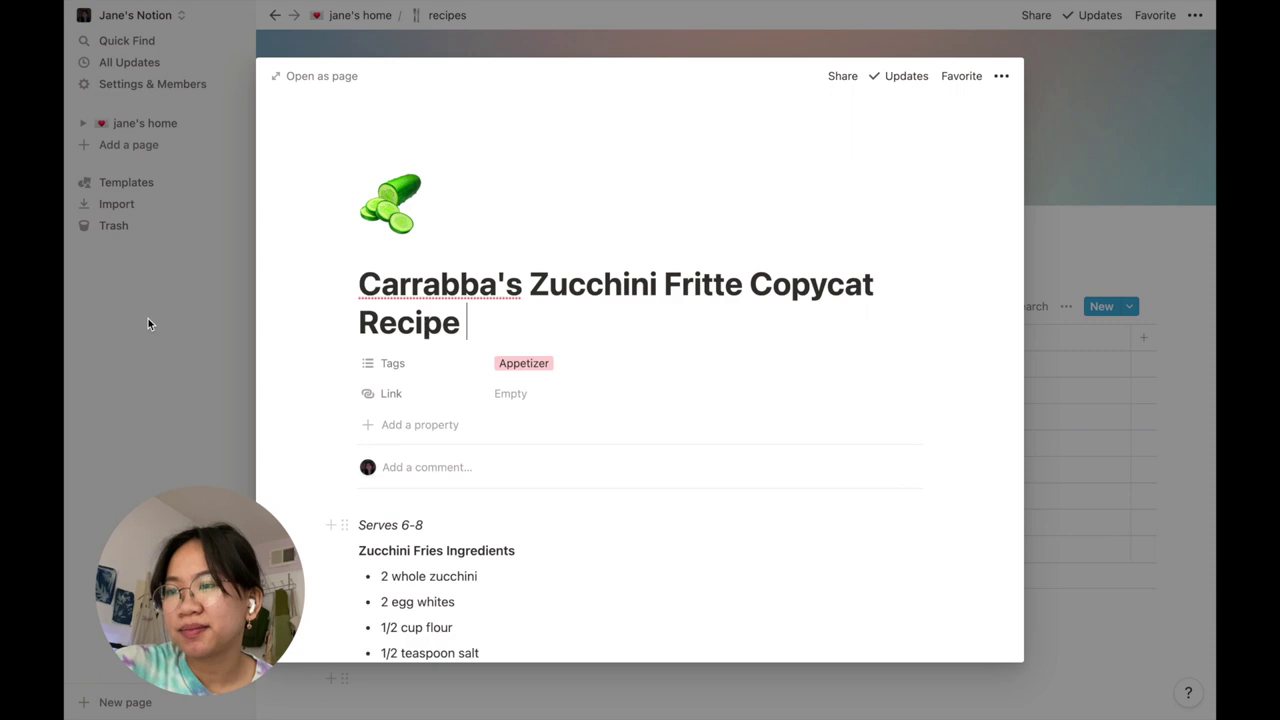
scroll(562, 366, down, 10)
scroll(562, 366, up, 10)
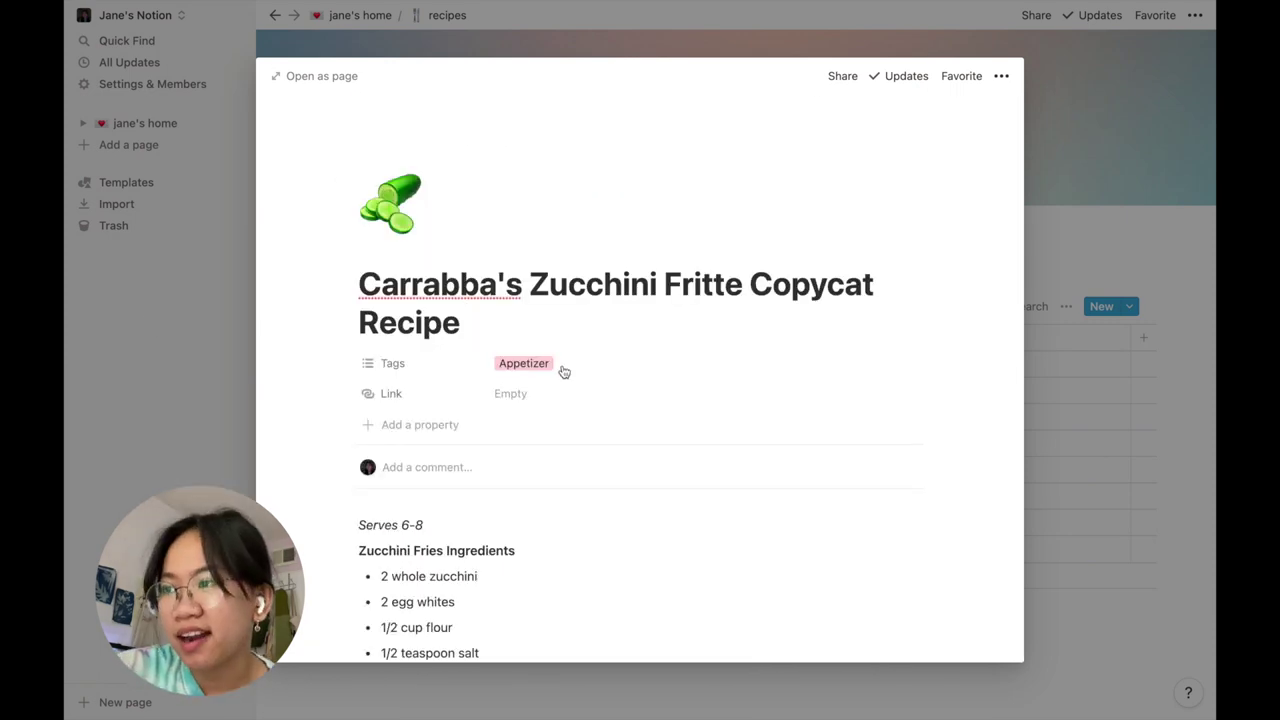
scroll(564, 372, down, 5)
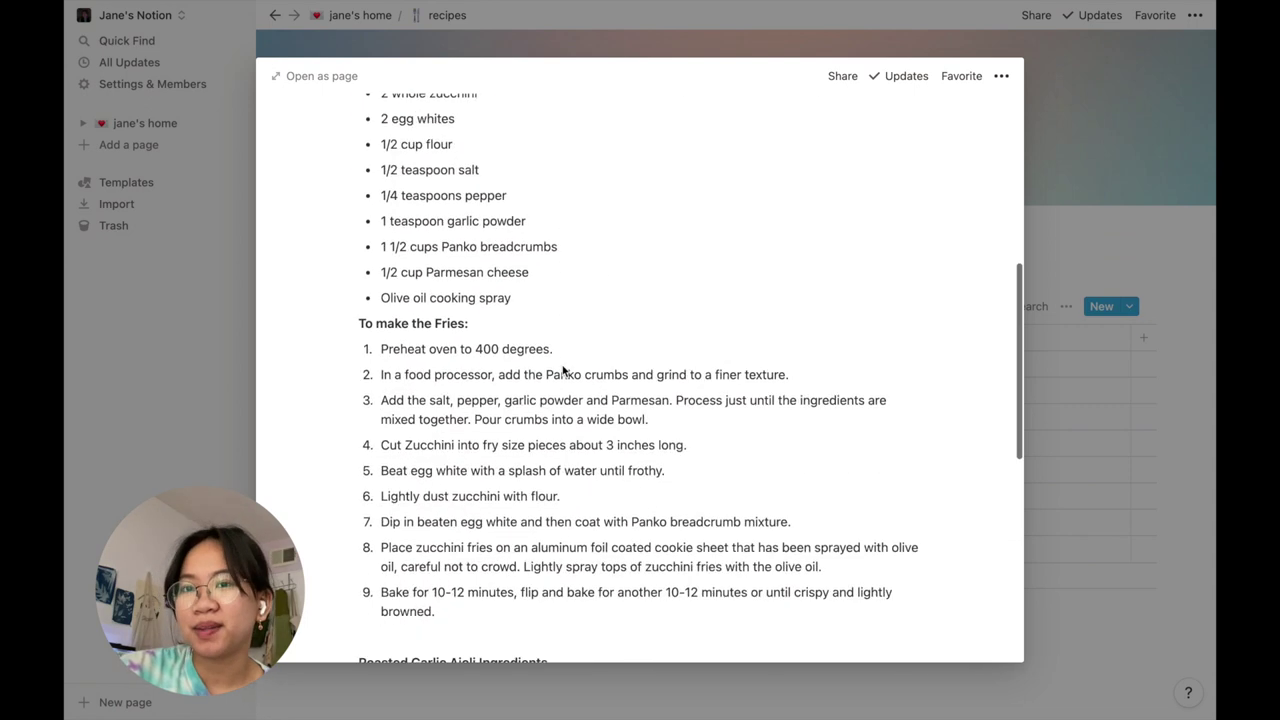
scroll(562, 366, down, 4)
scroll(562, 366, up, 10)
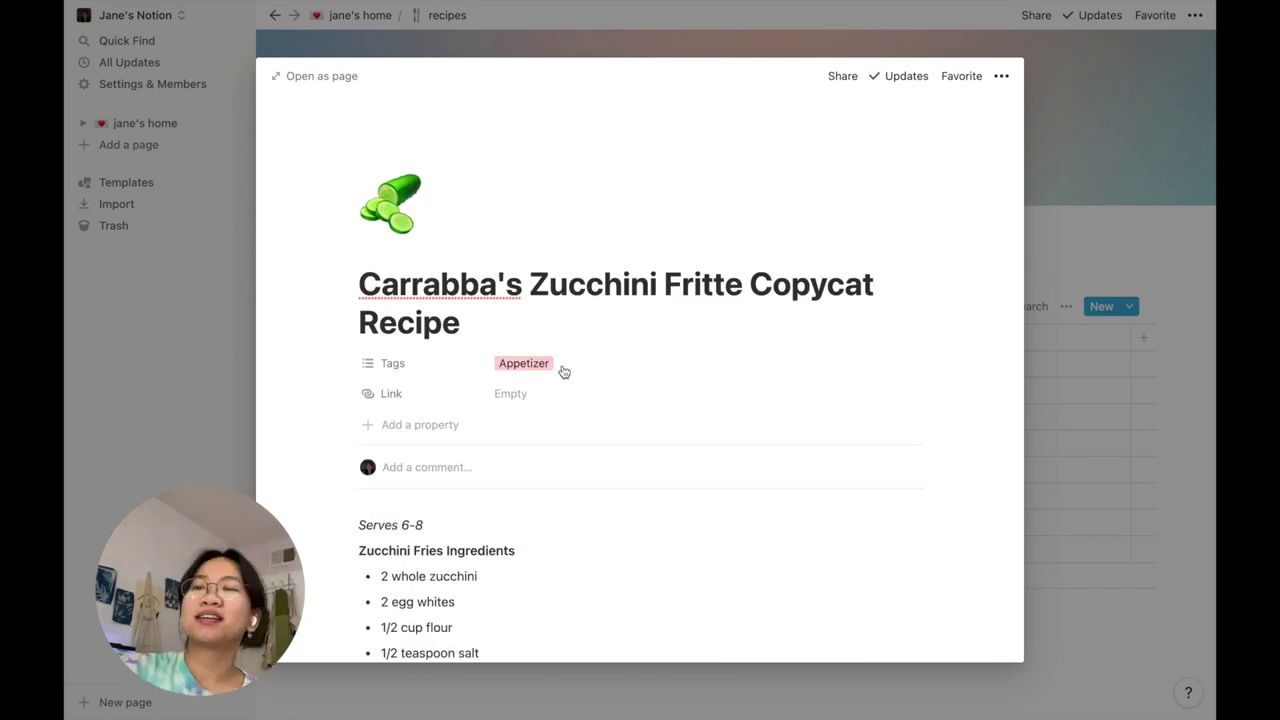
scroll(575, 330, down, 10)
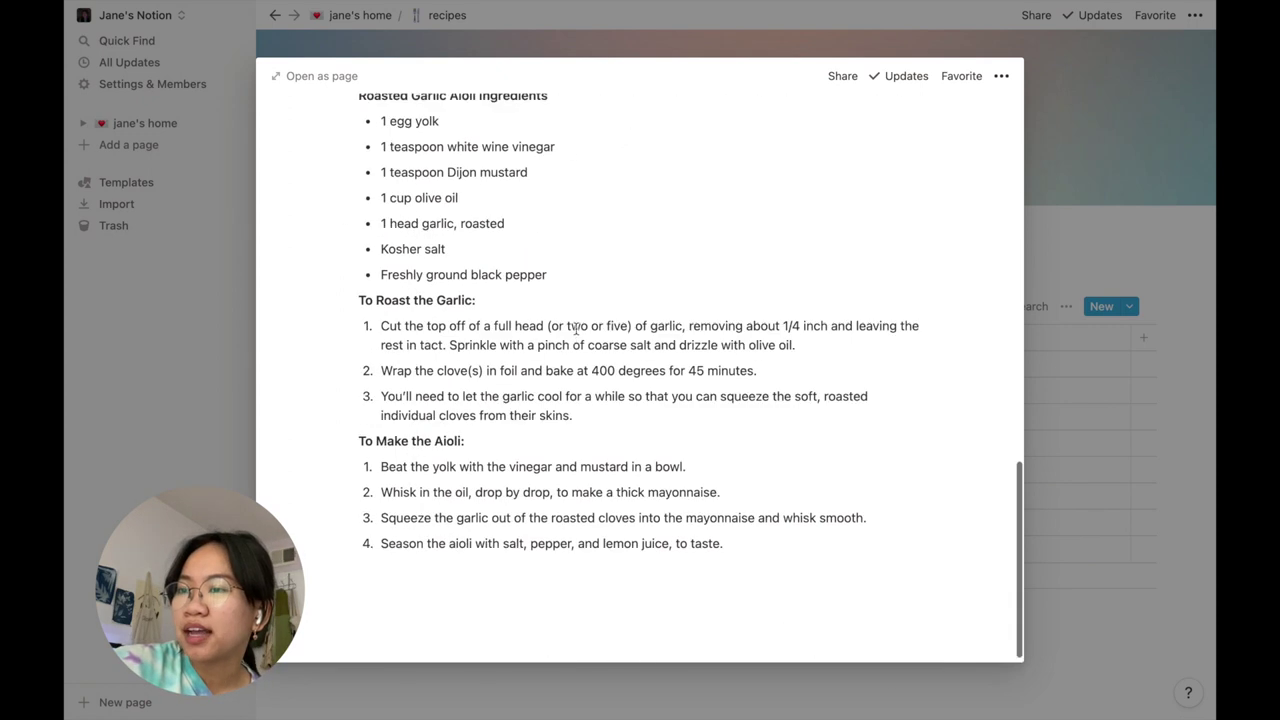
scroll(575, 329, up, 10)
scroll(404, 490, down, 10)
scroll(405, 487, up, 2)
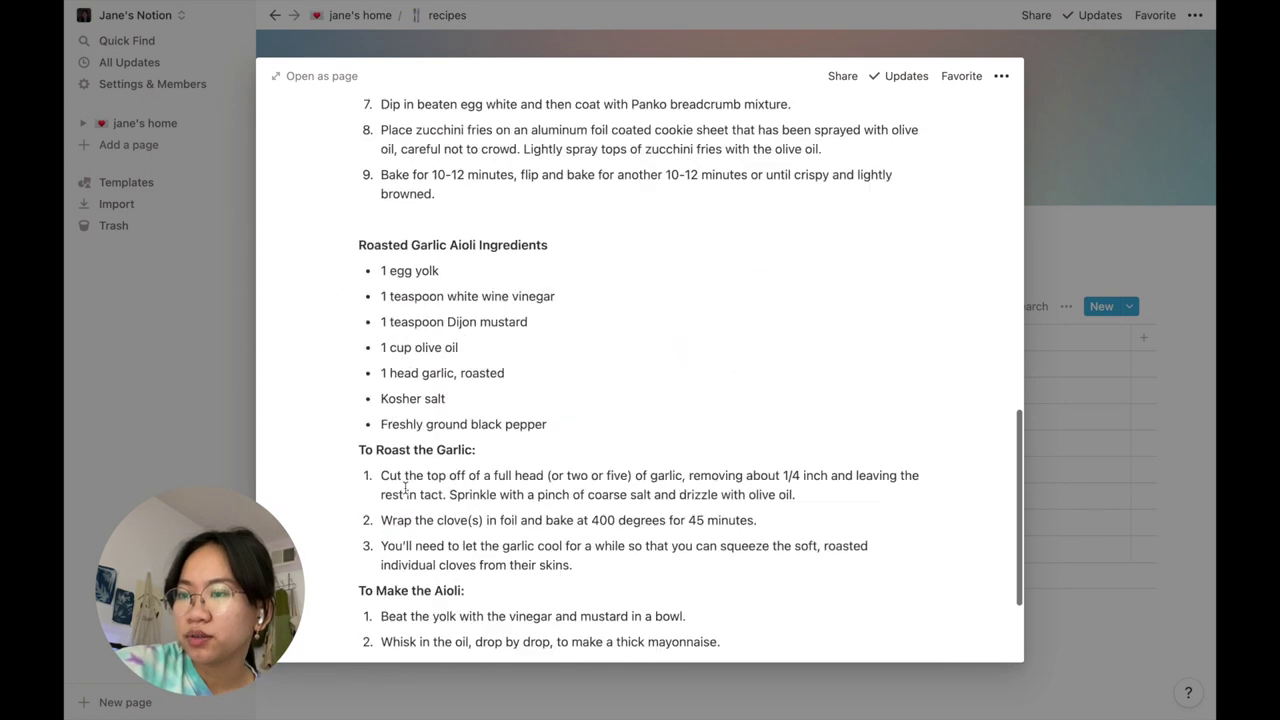
scroll(405, 487, up, 10)
scroll(328, 540, down, 7)
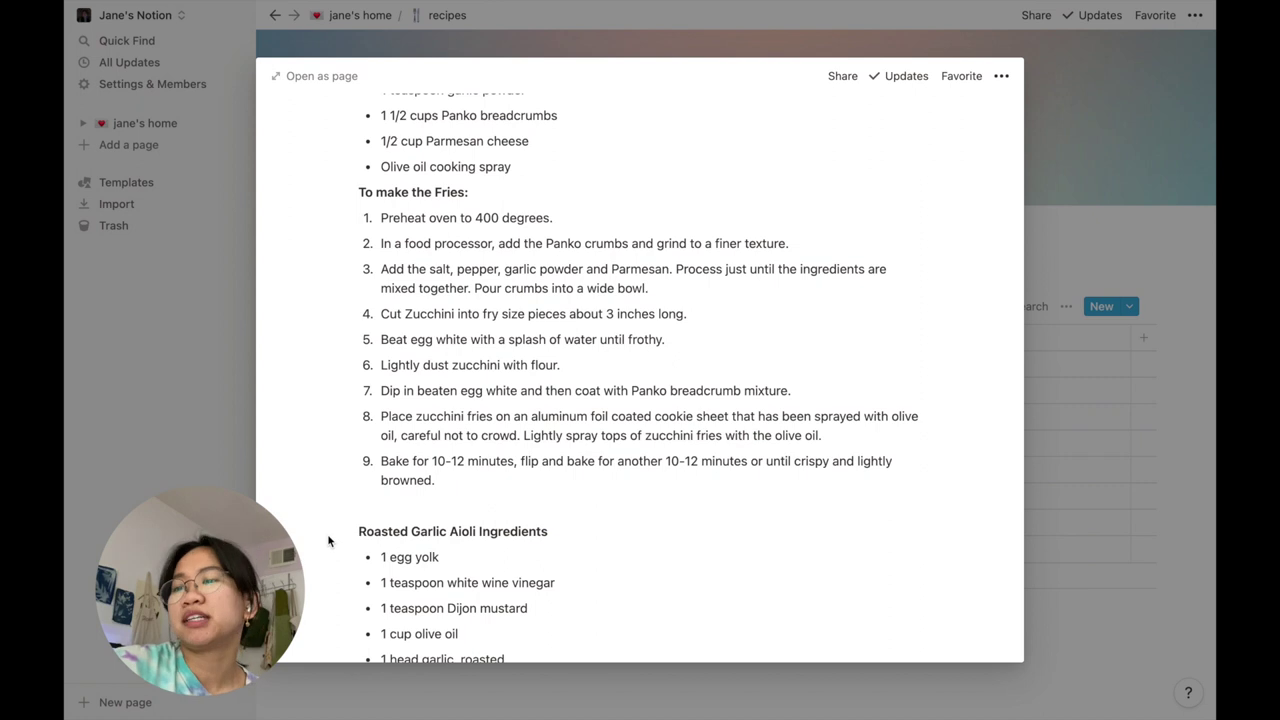
scroll(328, 540, down, 5)
key(Escape)
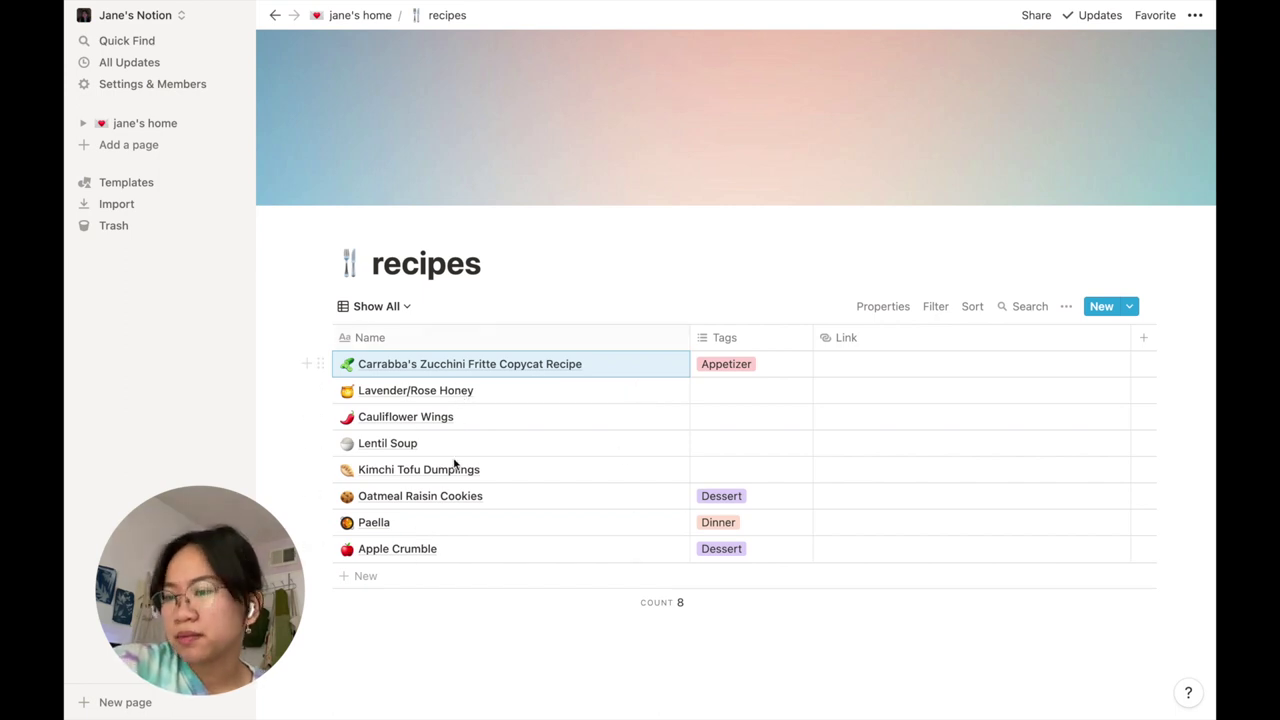
Step: Preview the Oatmeal Raisin Cookies entry in the recipes table, close it, and return to the home page
click(660, 496)
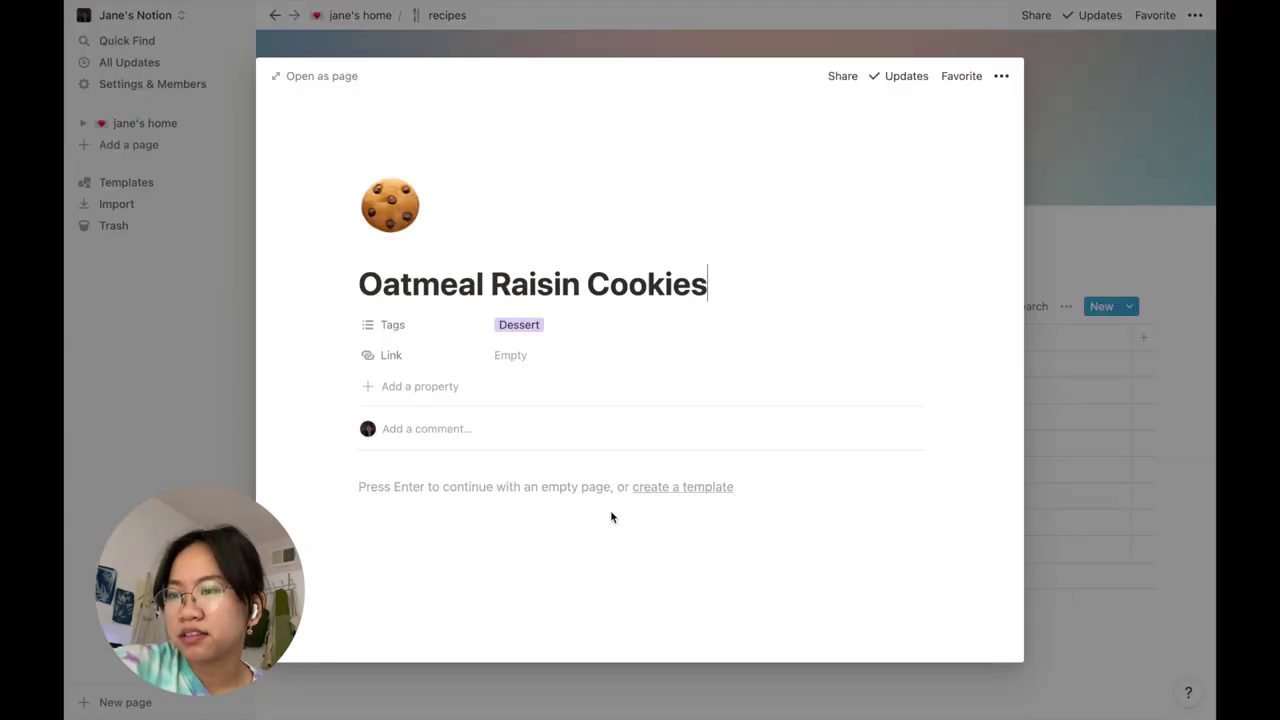
click(171, 392)
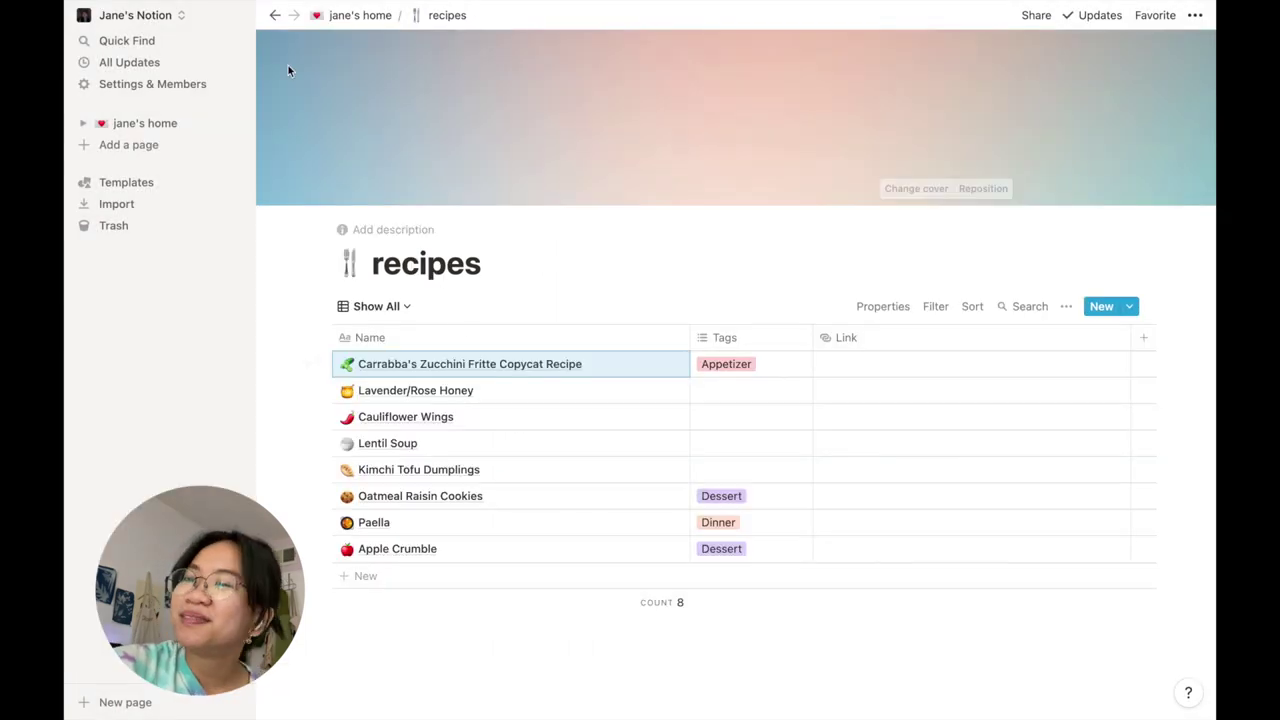
click(278, 16)
key(Escape)
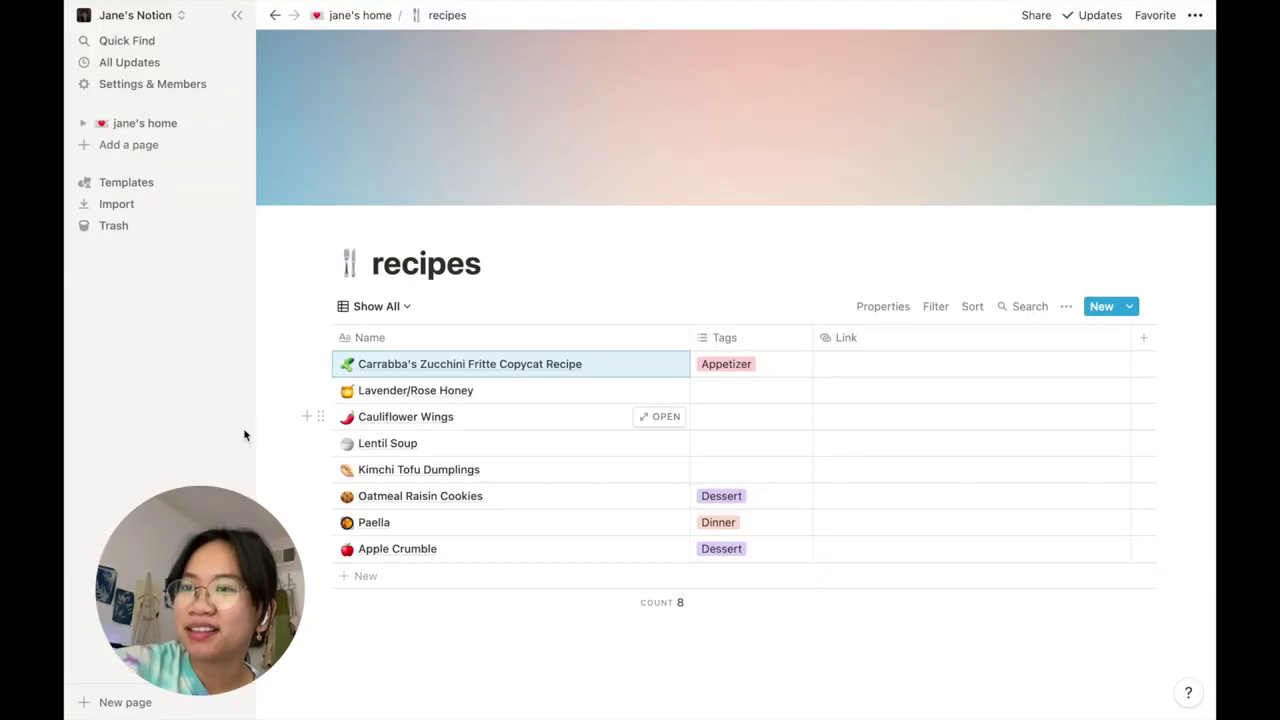
click(361, 17)
Step: Open the brain dump page under dreams and plans, view it, and return to the home page
scroll(700, 350, down, 3)
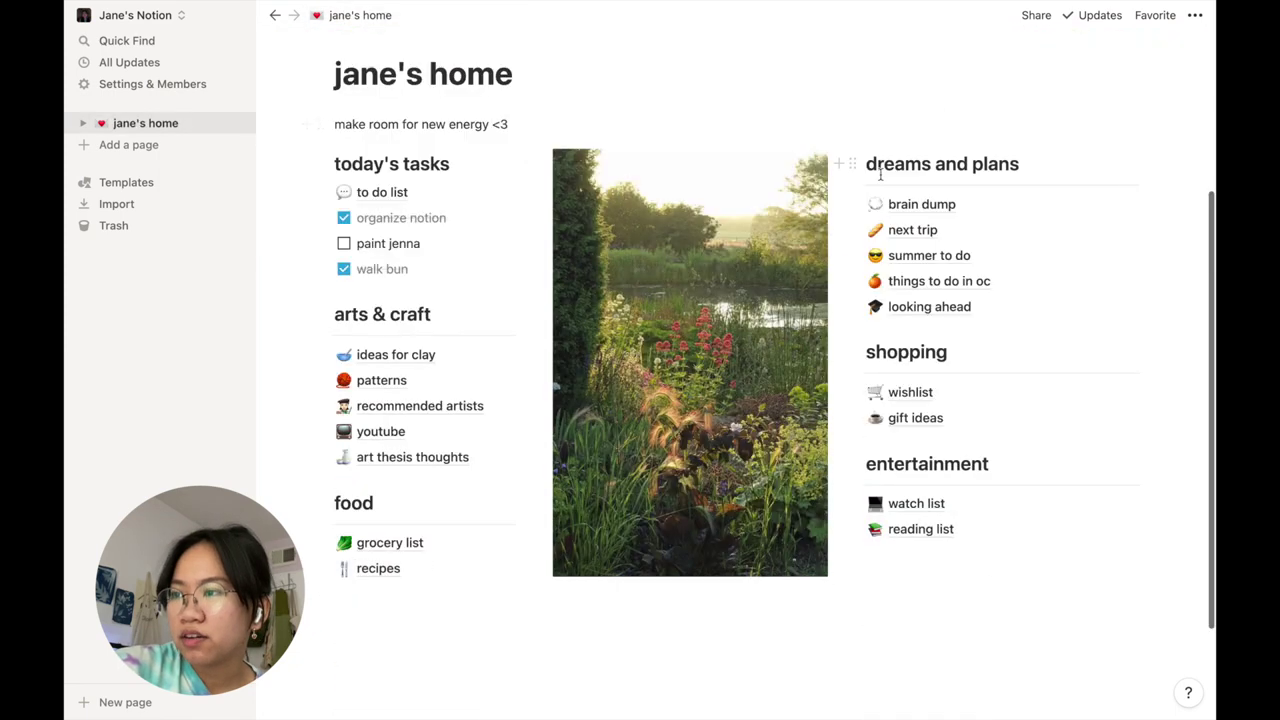
scroll(1034, 180, up, 1)
click(940, 255)
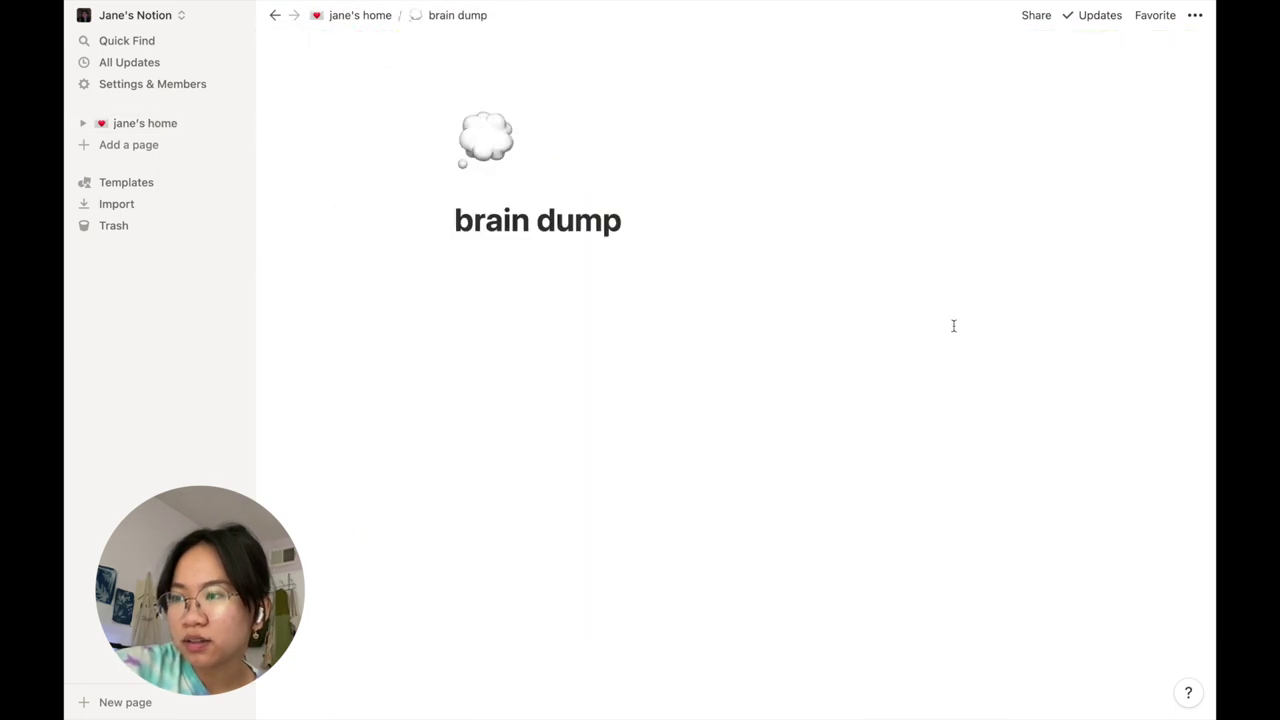
click(274, 16)
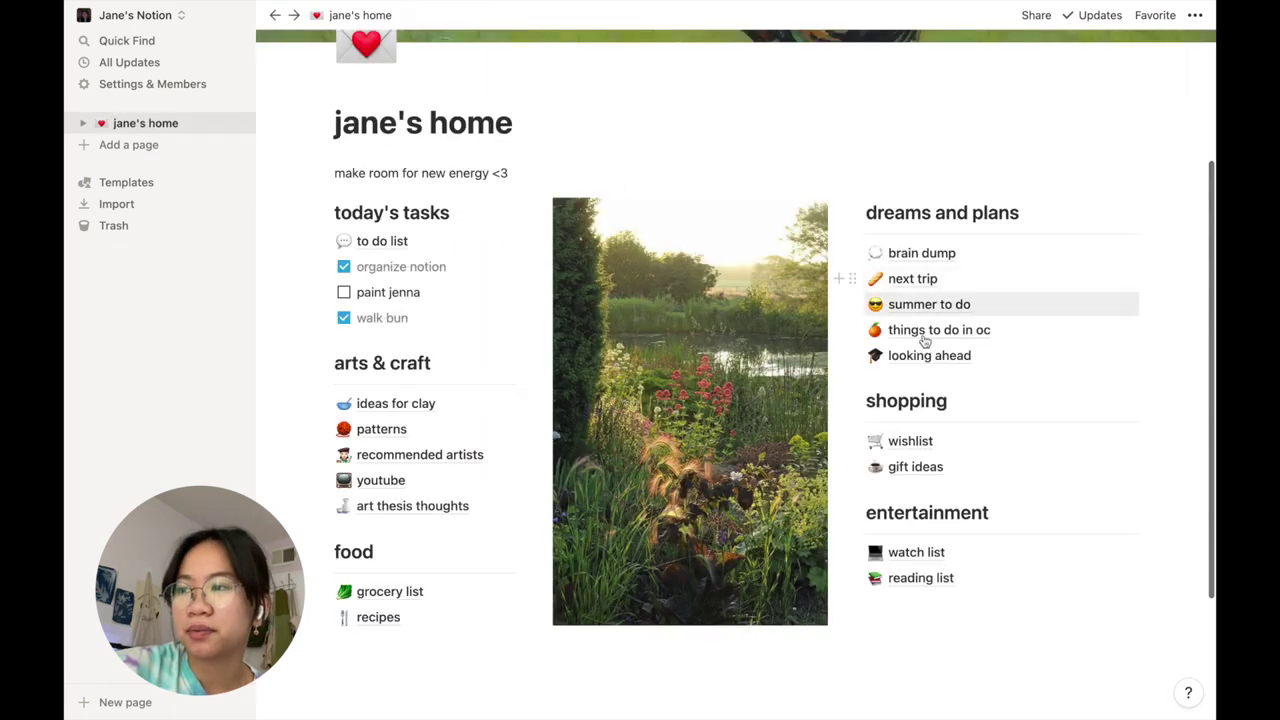
Step: Open the next trip page, review its beach day details and ideas list, and return to the home page
click(950, 283)
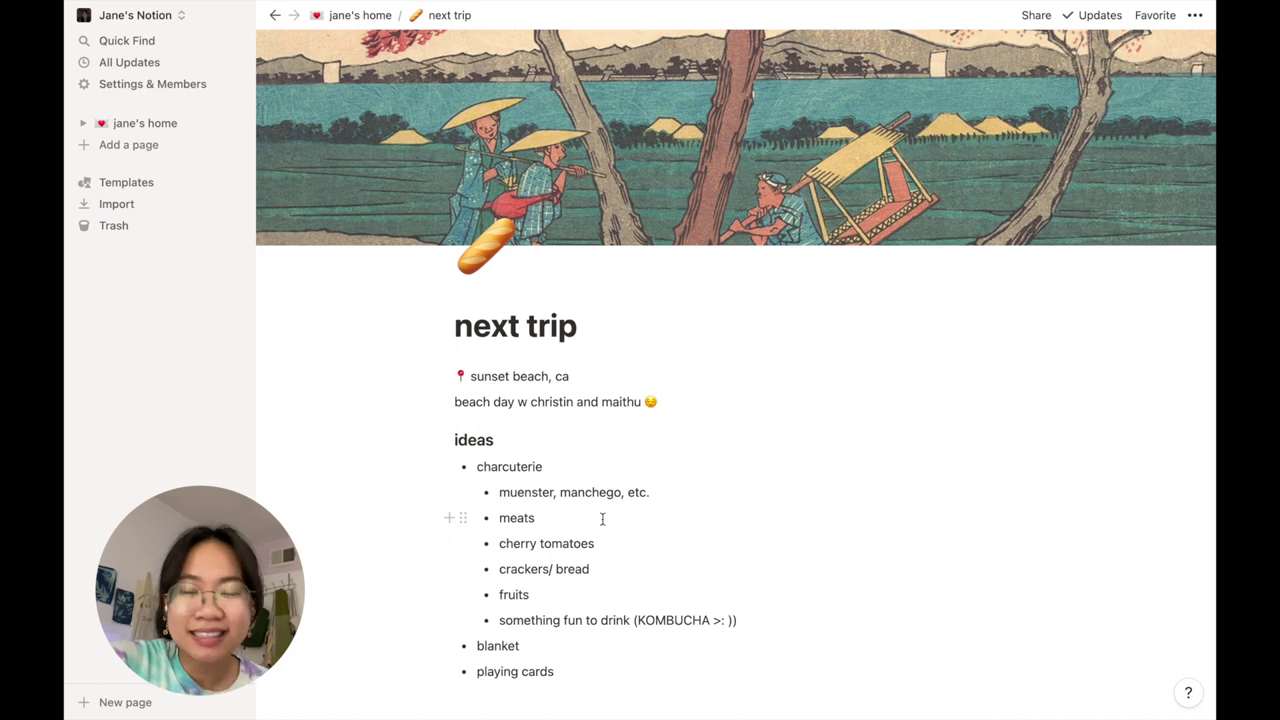
scroll(628, 554, down, 3)
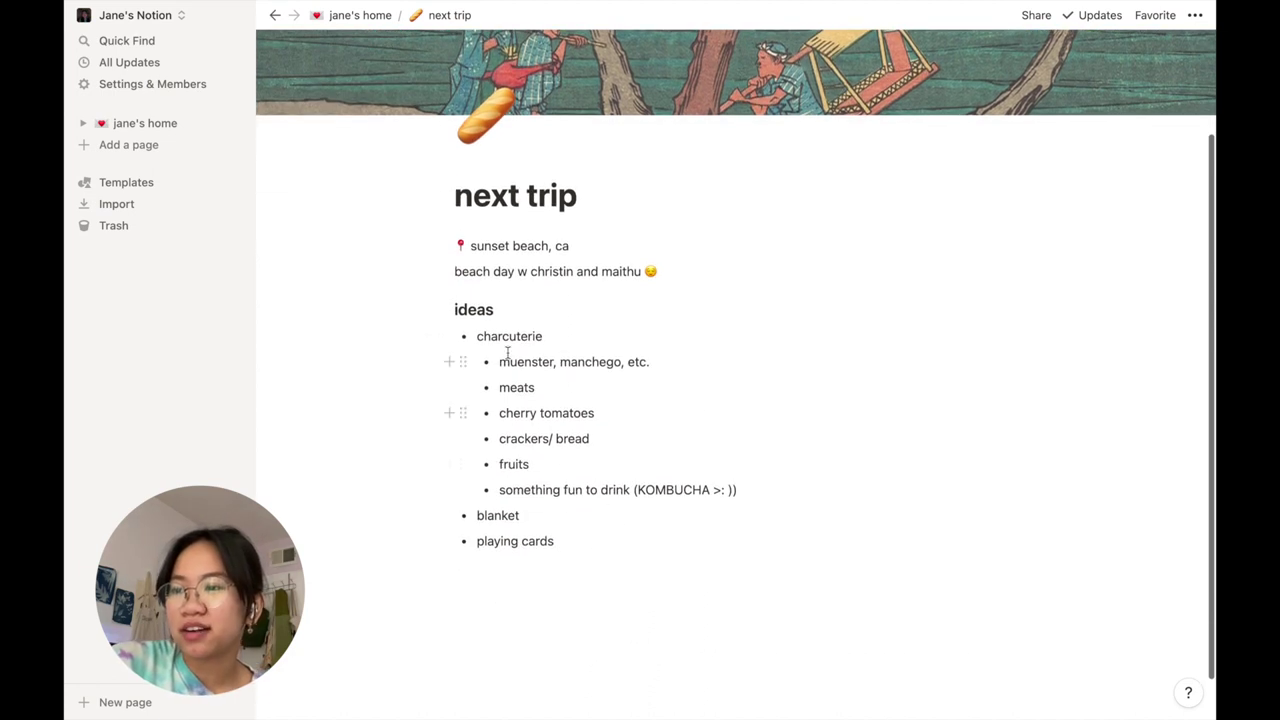
click(608, 382)
scroll(608, 380, up, 3)
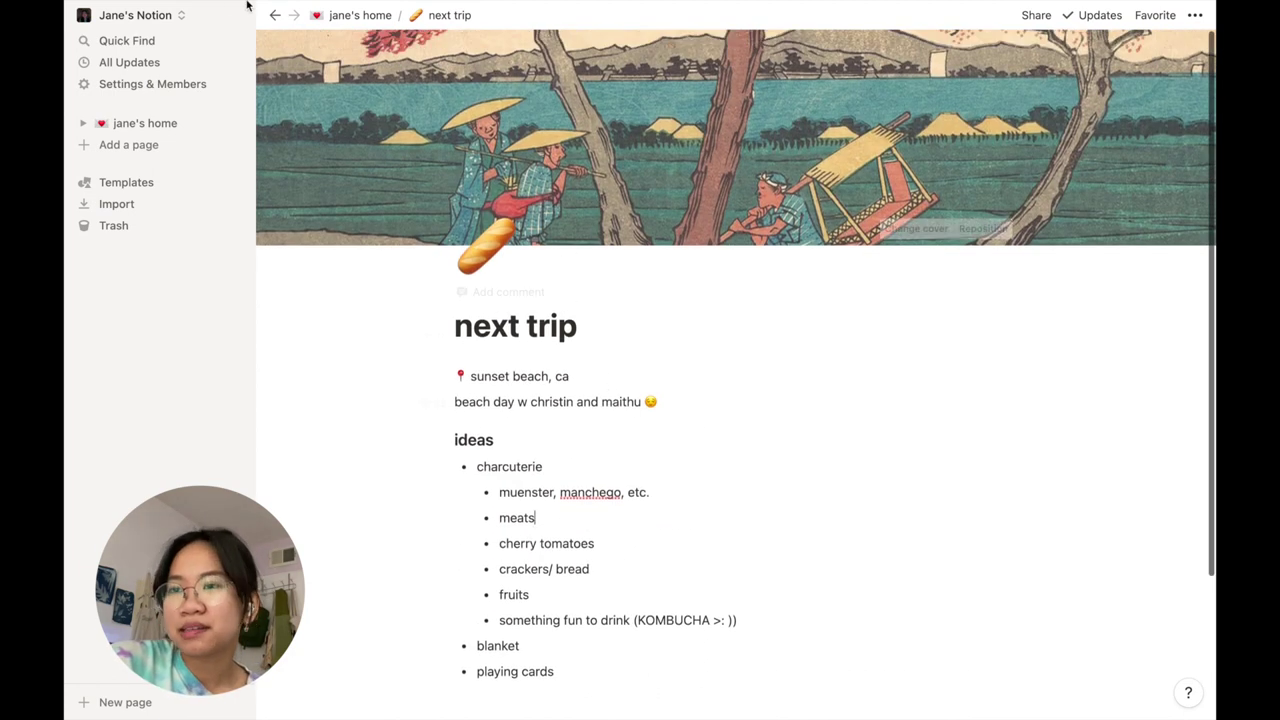
click(275, 15)
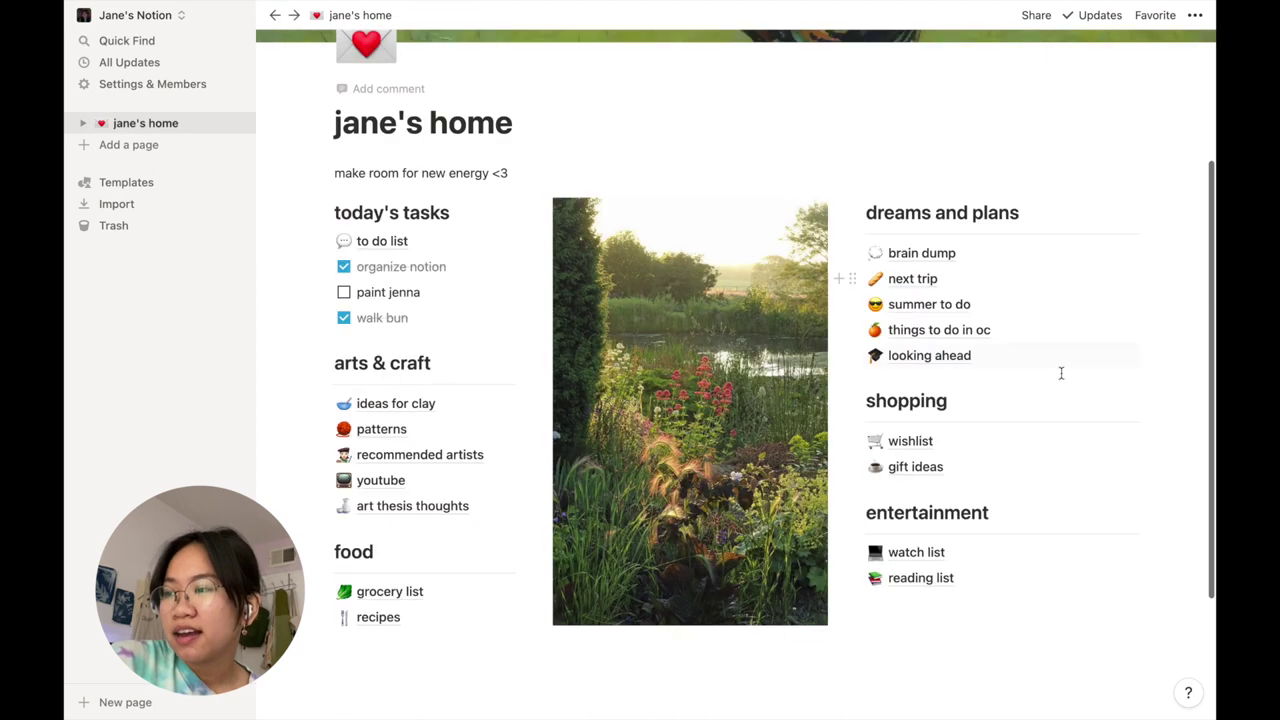
Step: View the things to do in oc page, and open the looking ahead page from the home page
click(900, 330)
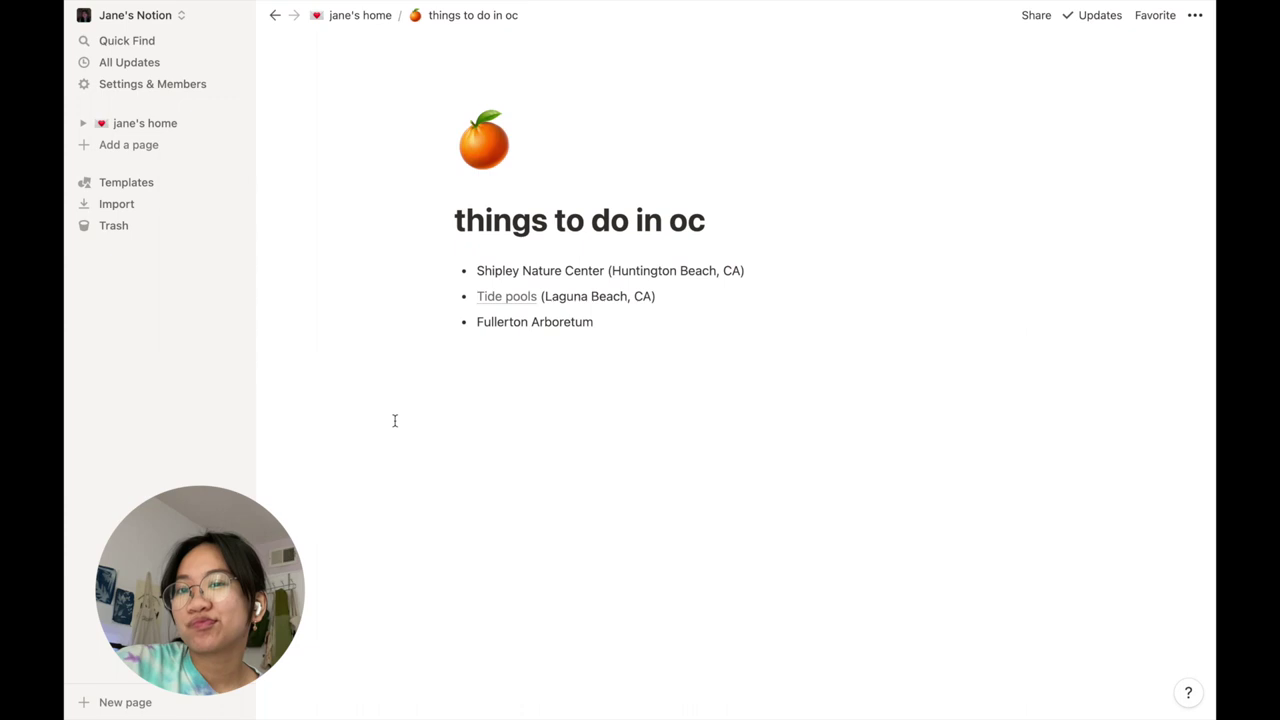
key(super+bracketleft)
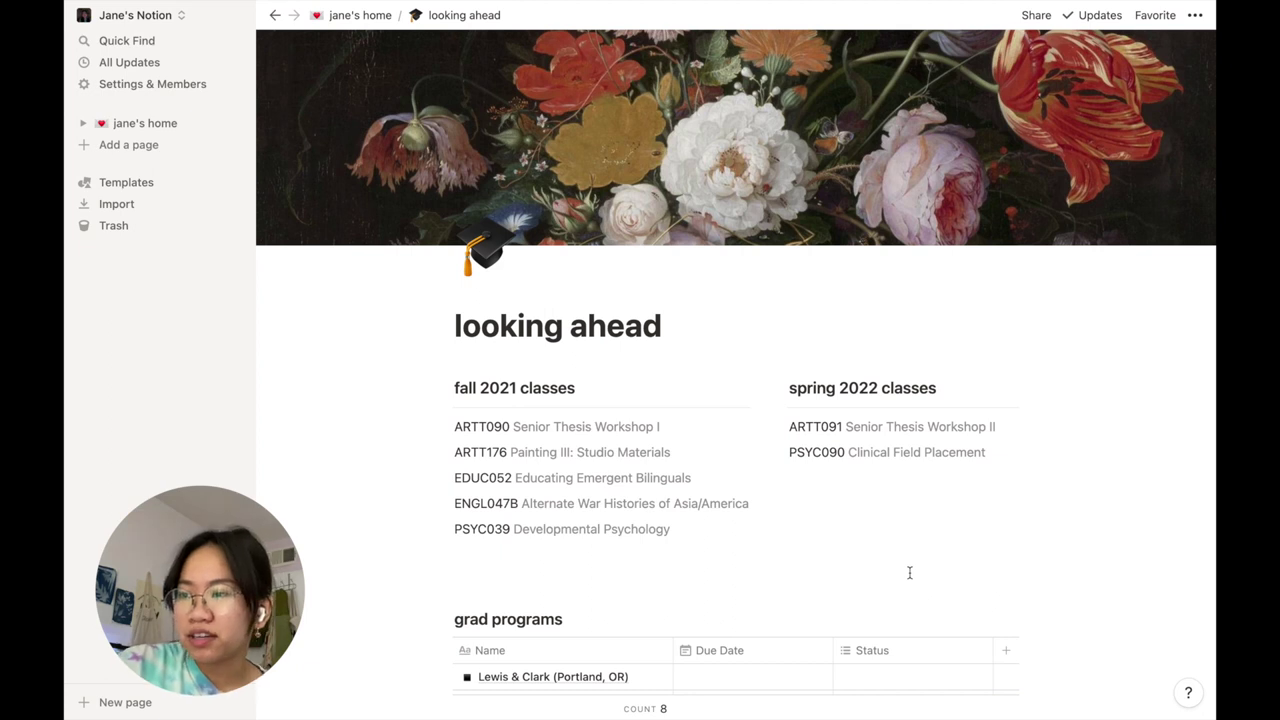
Step: Review the looking ahead page's class lists and grad programs table, and highlight the ENGL047B line under fall 2021 classes
scroll(909, 572, down, 5)
scroll(909, 572, up, 5)
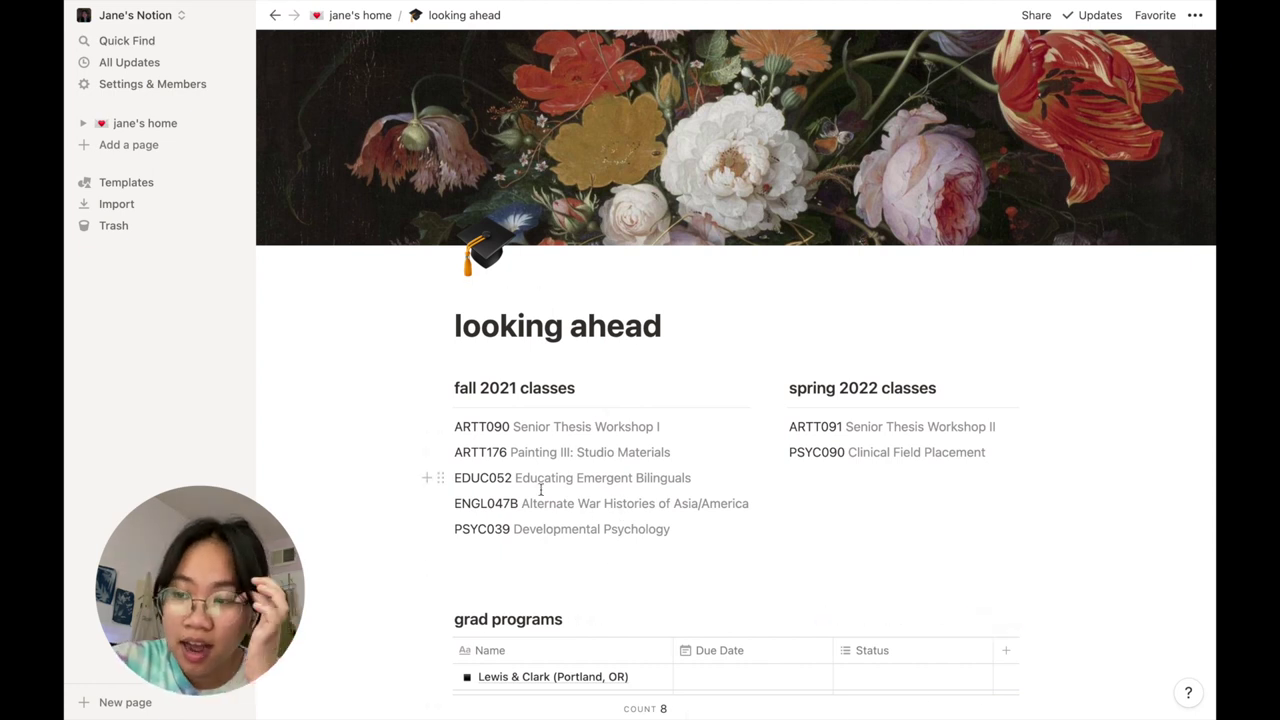
triple_click(580, 503)
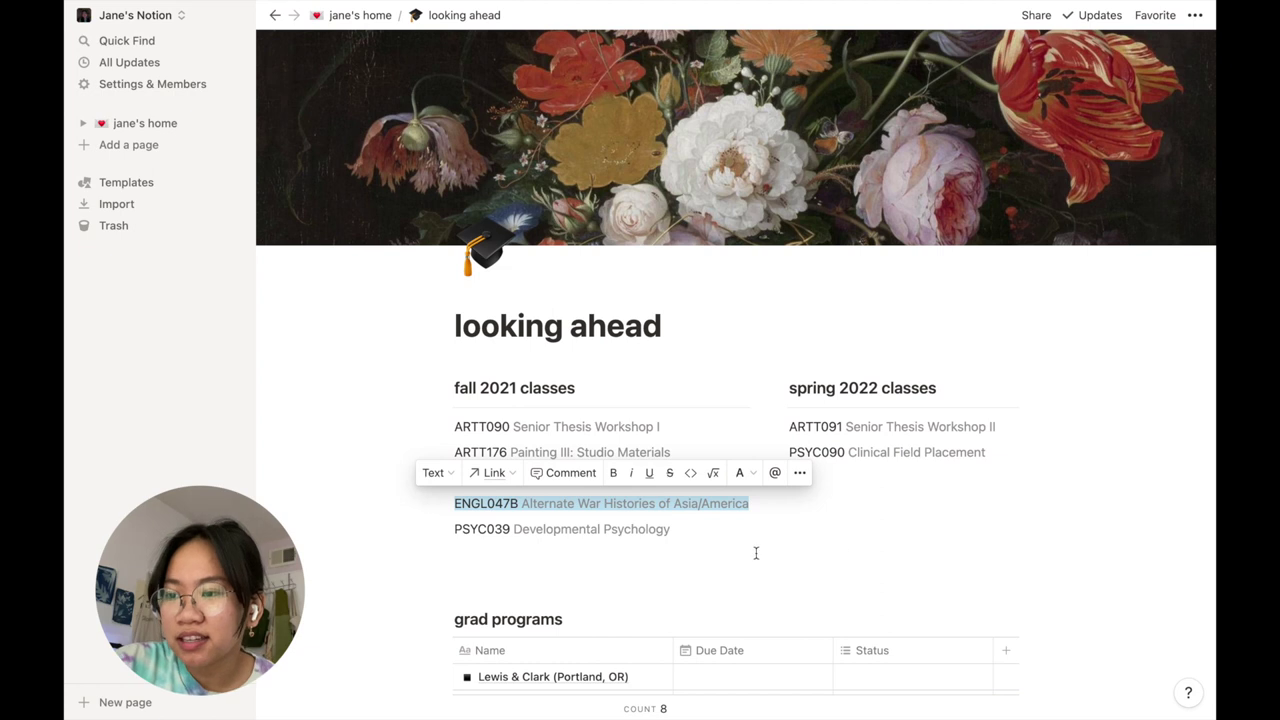
Step: Reselect the ENGL047B class line, clear the selection, examine the full grad programs table, and return to the home page
click(680, 513)
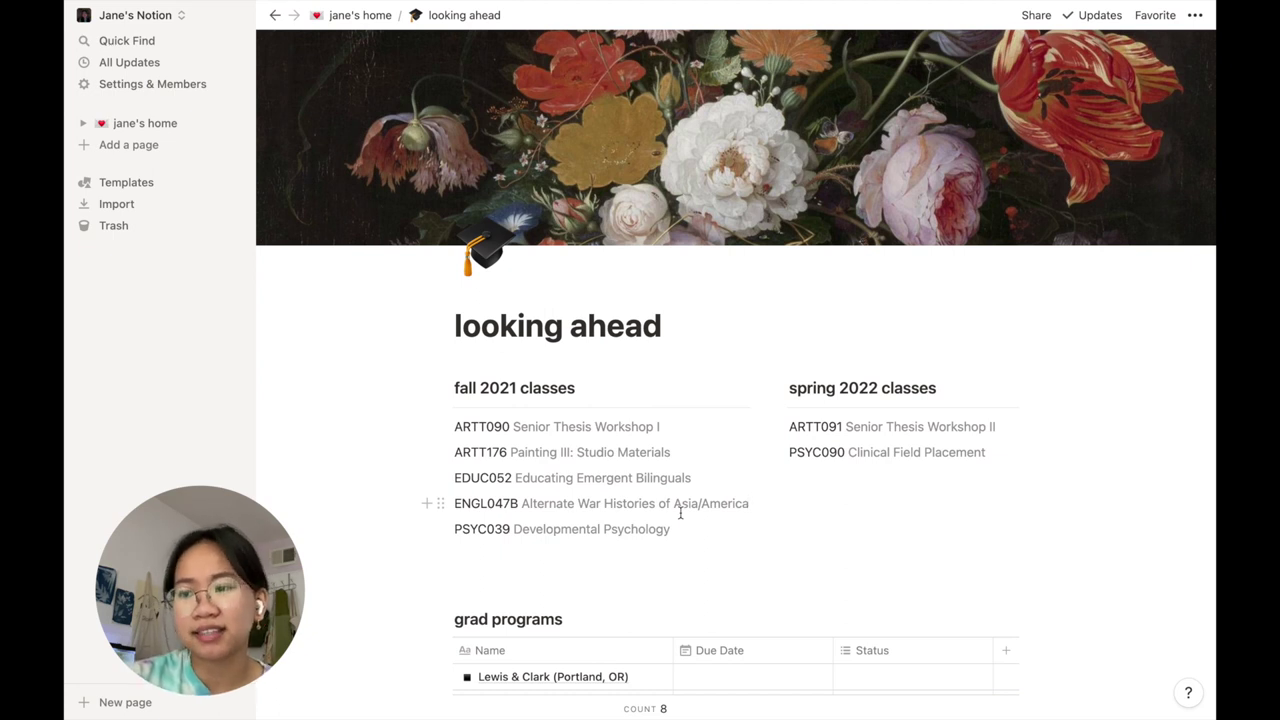
triple_click(680, 512)
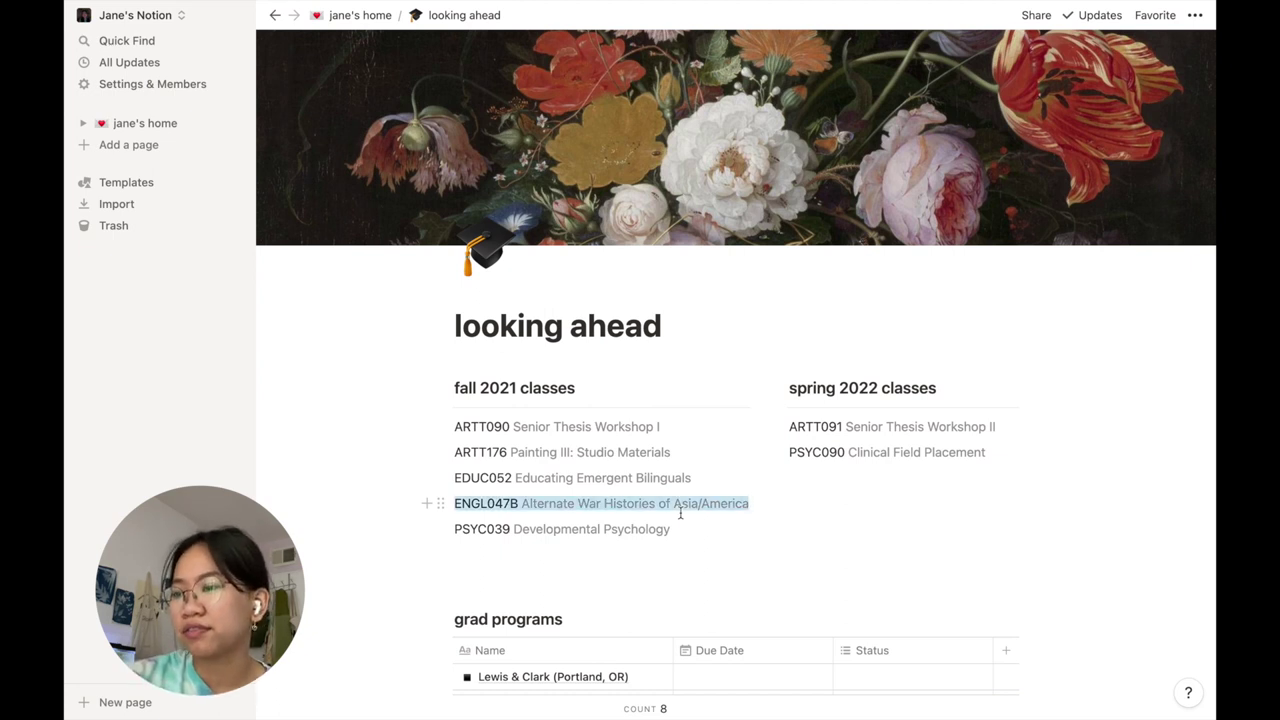
click(743, 512)
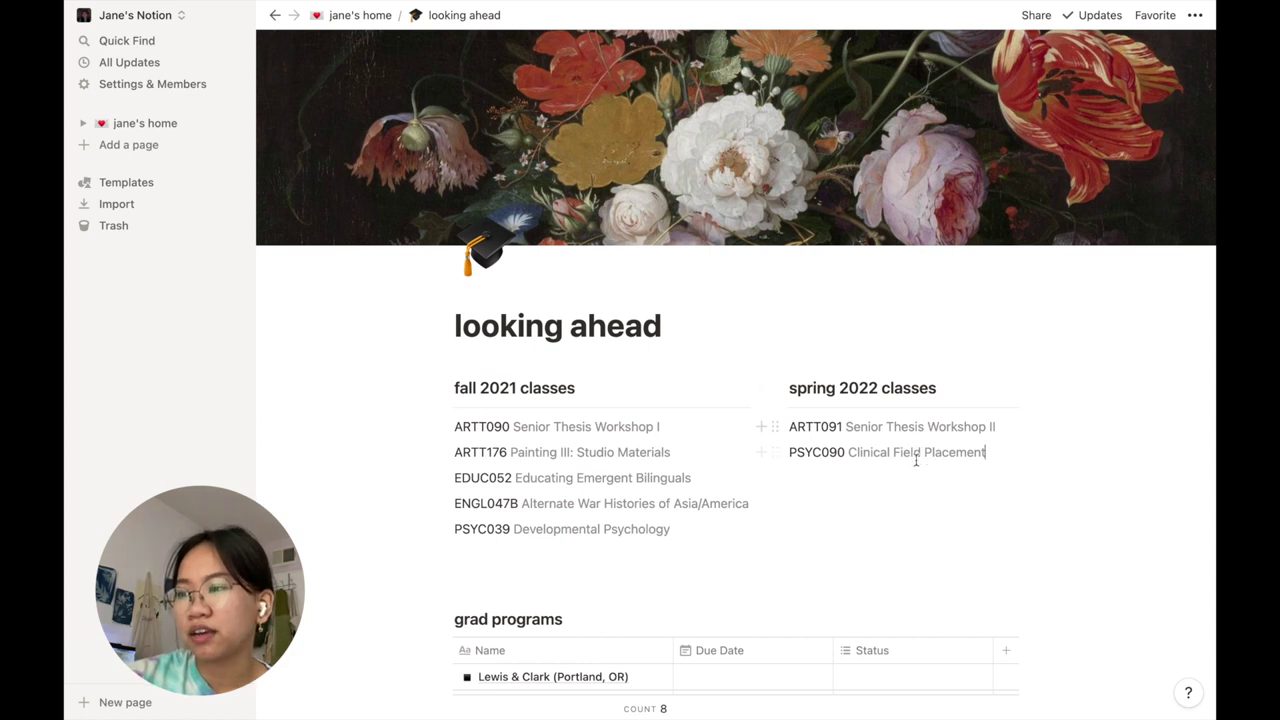
scroll(918, 470, down, 3)
scroll(918, 456, down, 4)
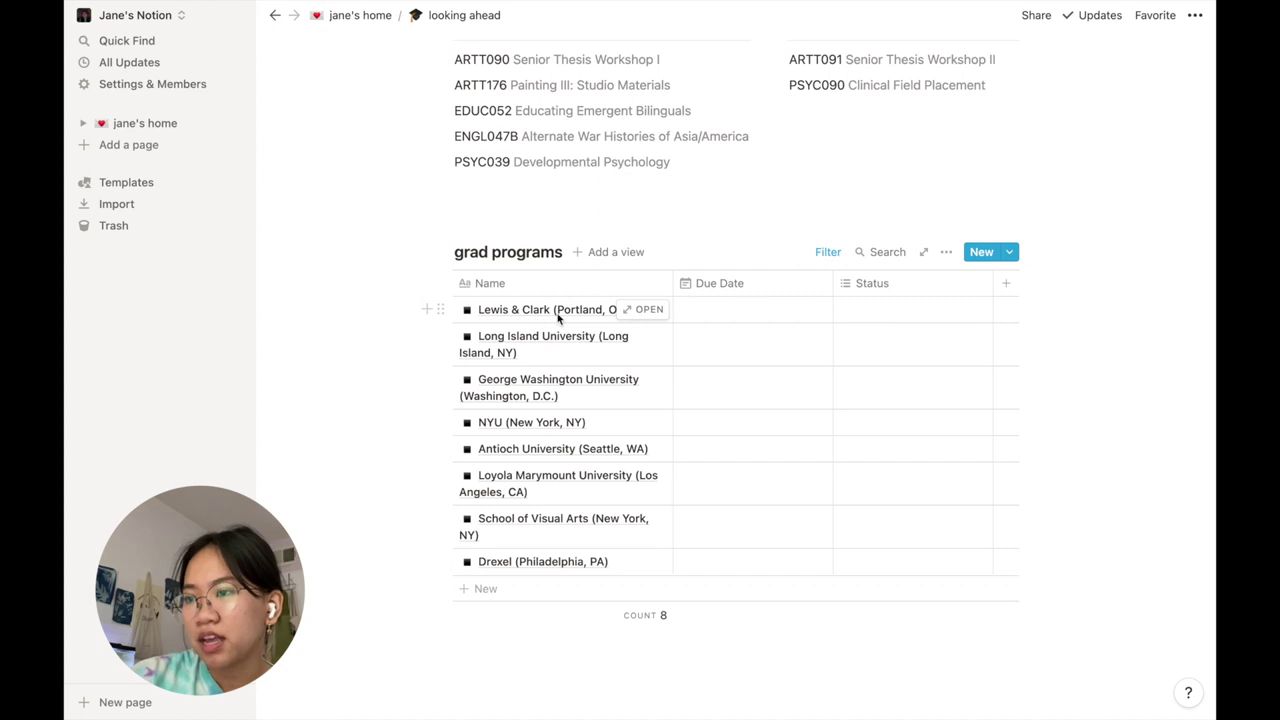
scroll(775, 515, down, 2)
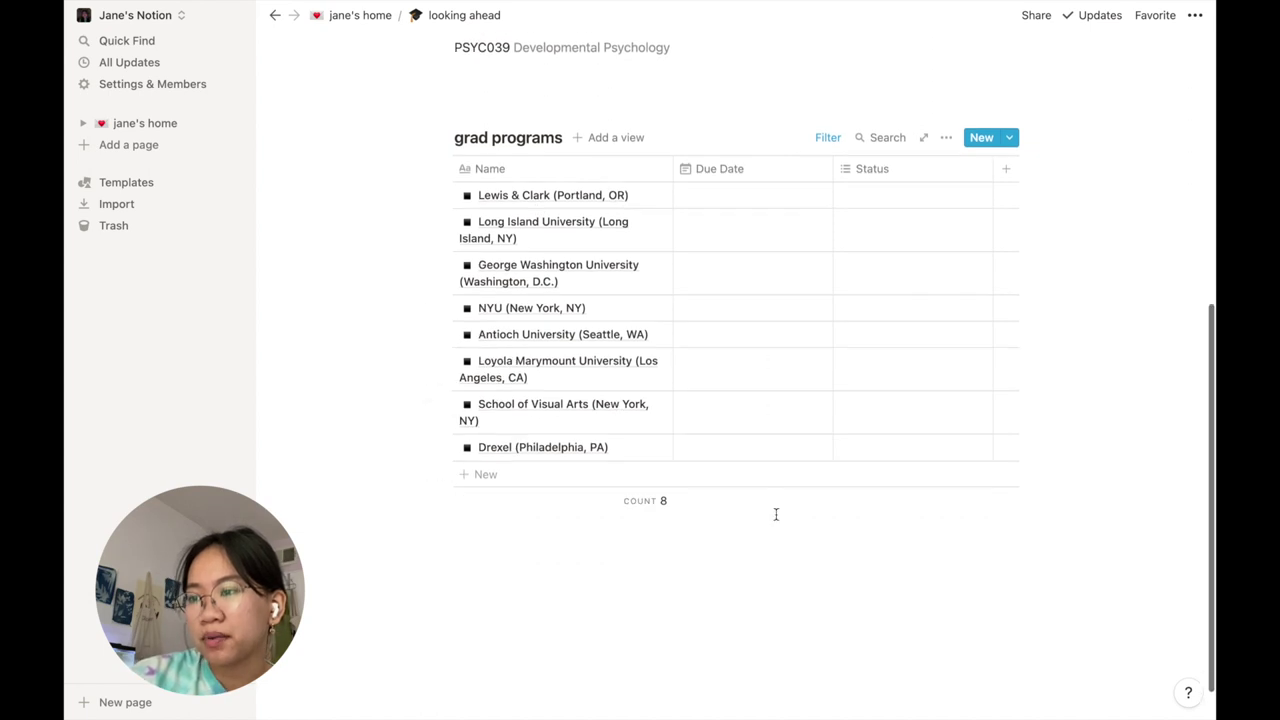
scroll(775, 514, up, 8)
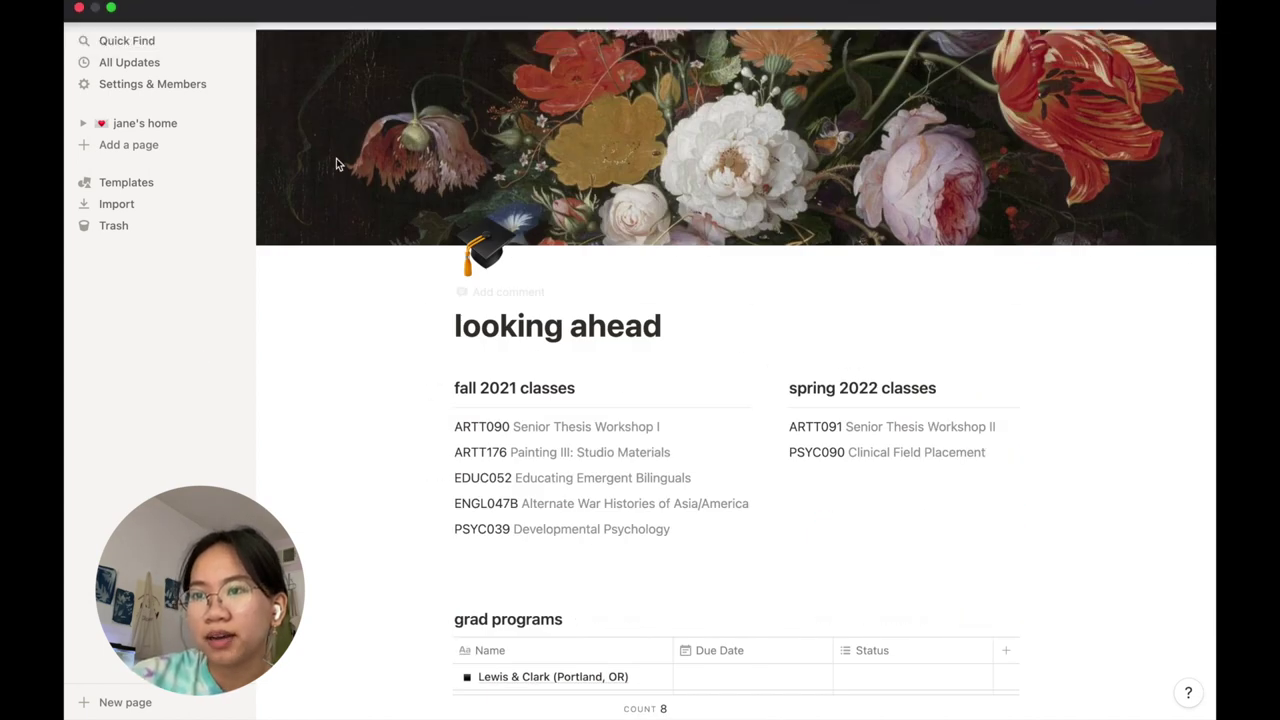
click(338, 14)
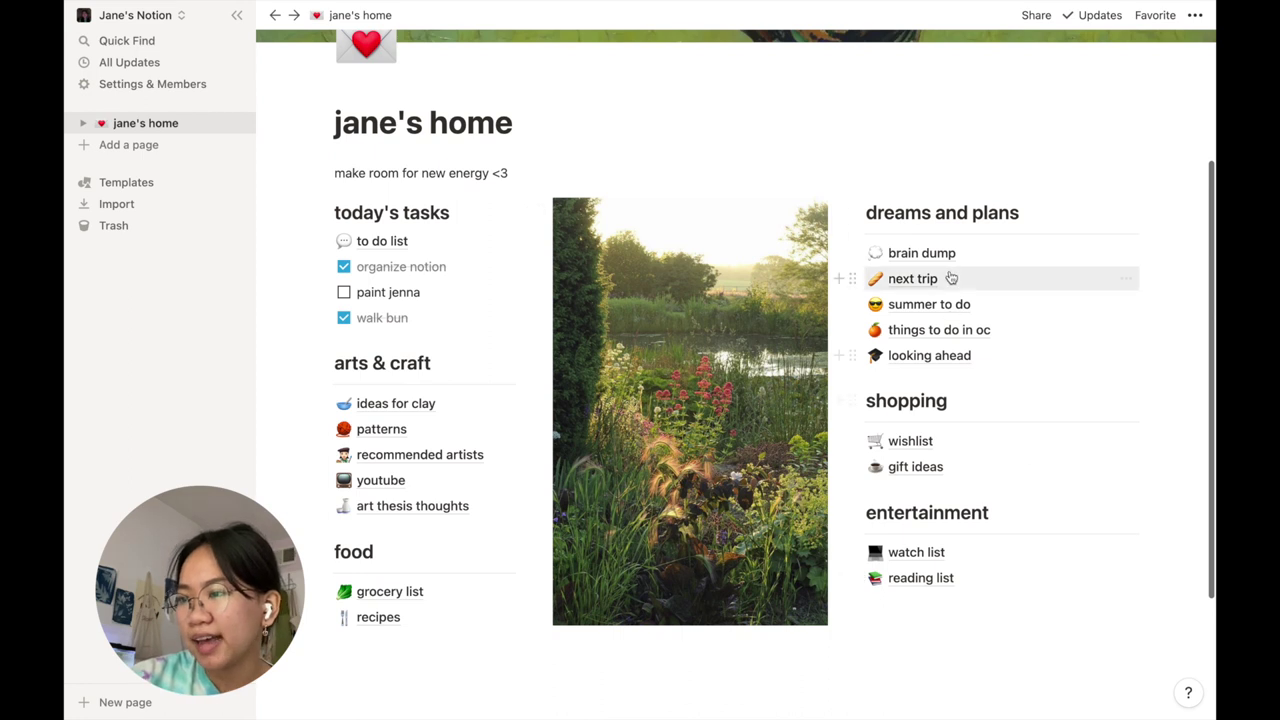
Step: Open the wishlist page under shopping, review its categories, expand and collapse the ceramics supplies toggle, and return to the home page
click(919, 449)
scroll(310, 471, down, 5)
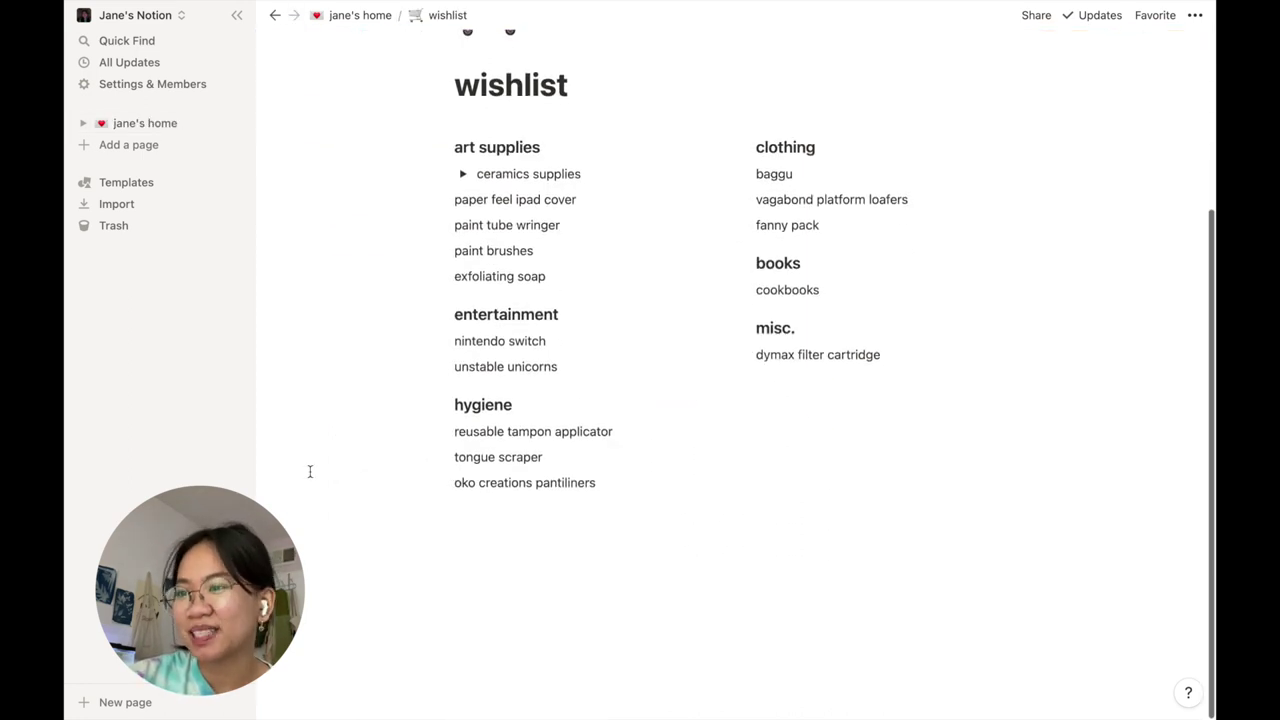
scroll(310, 471, up, 3)
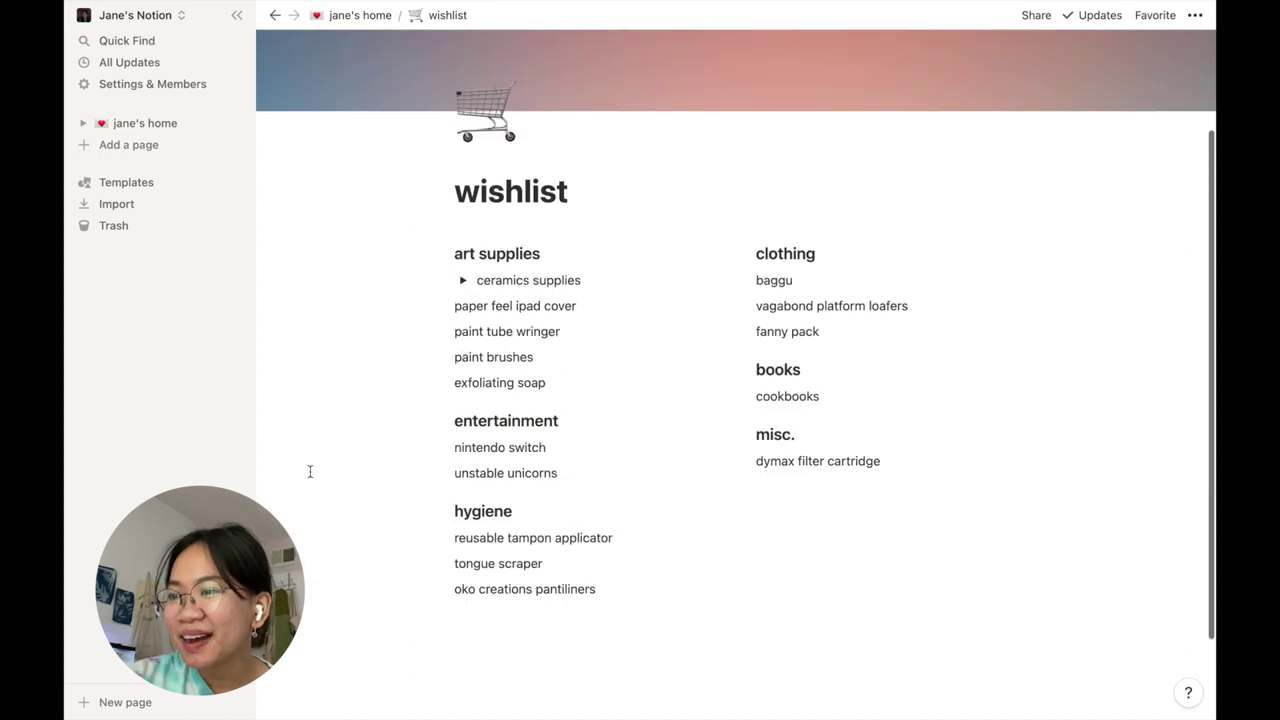
click(463, 284)
click(464, 286)
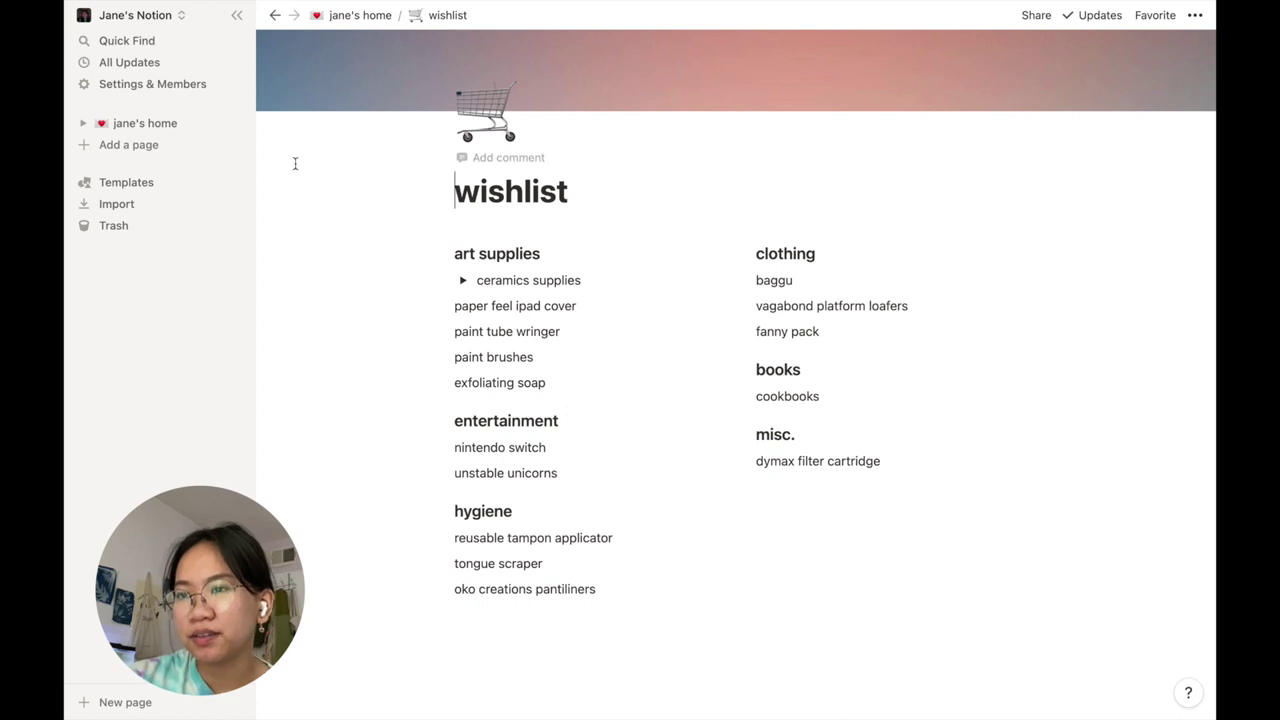
click(275, 15)
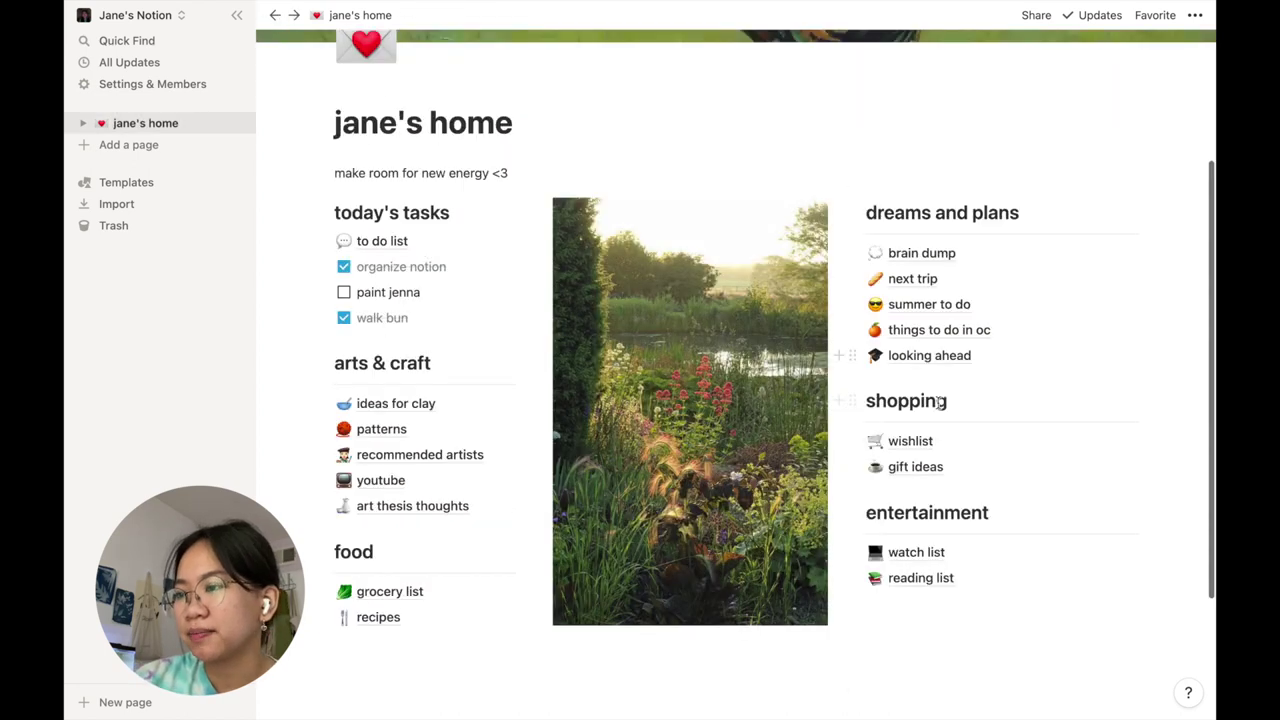
Step: Open the gift ideas page under shopping, look through it, and return to the home page
click(913, 466)
scroll(640, 400, down, 2)
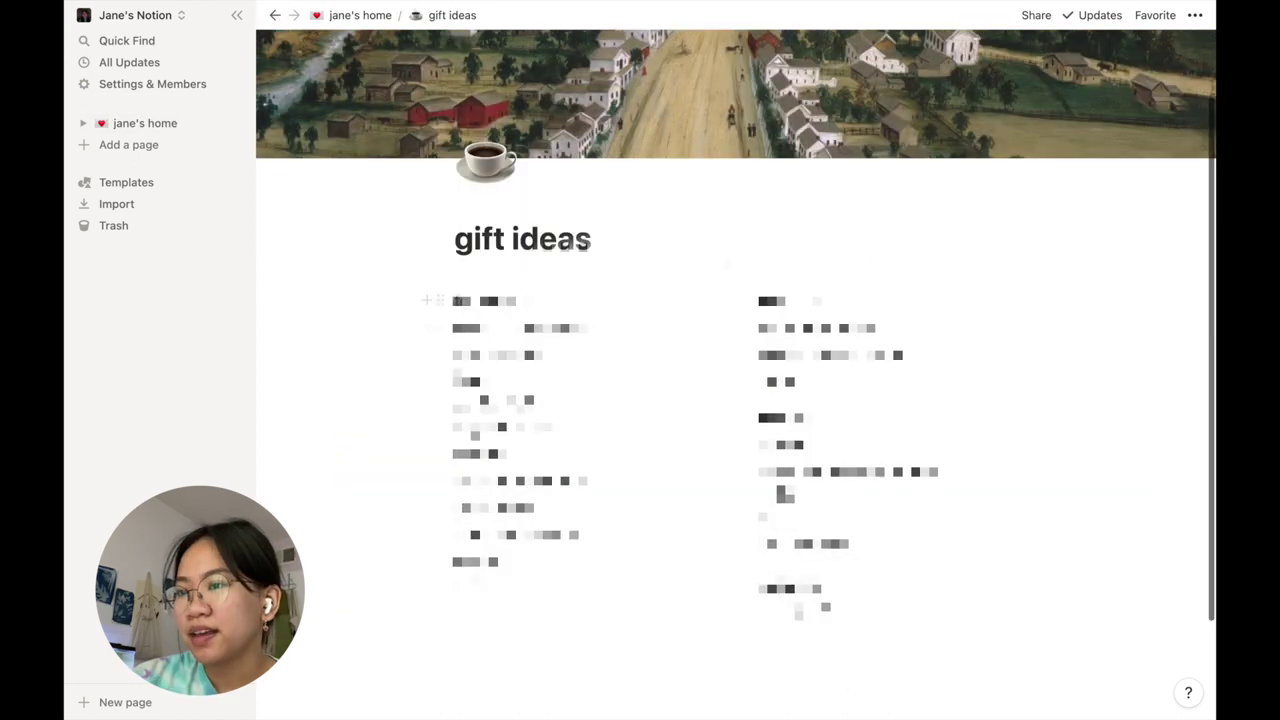
scroll(640, 400, up, 2)
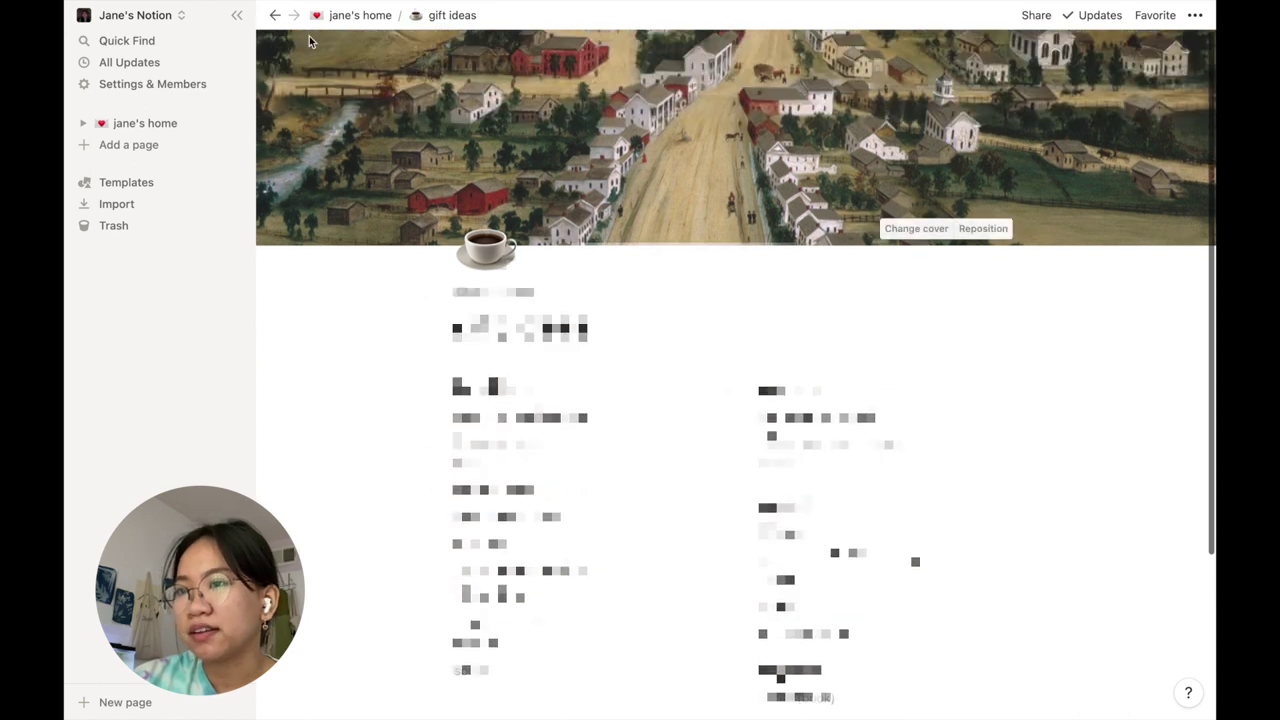
click(275, 16)
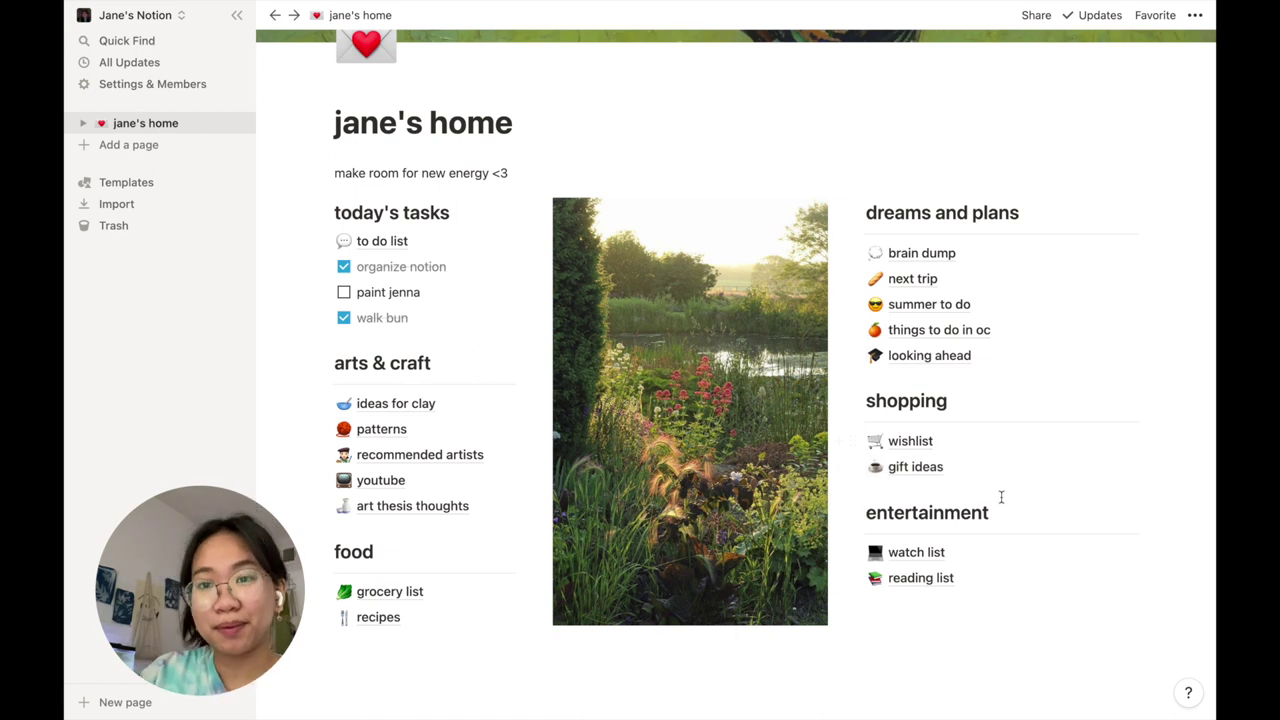
Step: View the watch list and reading list pages under entertainment, and return to the home page
click(921, 551)
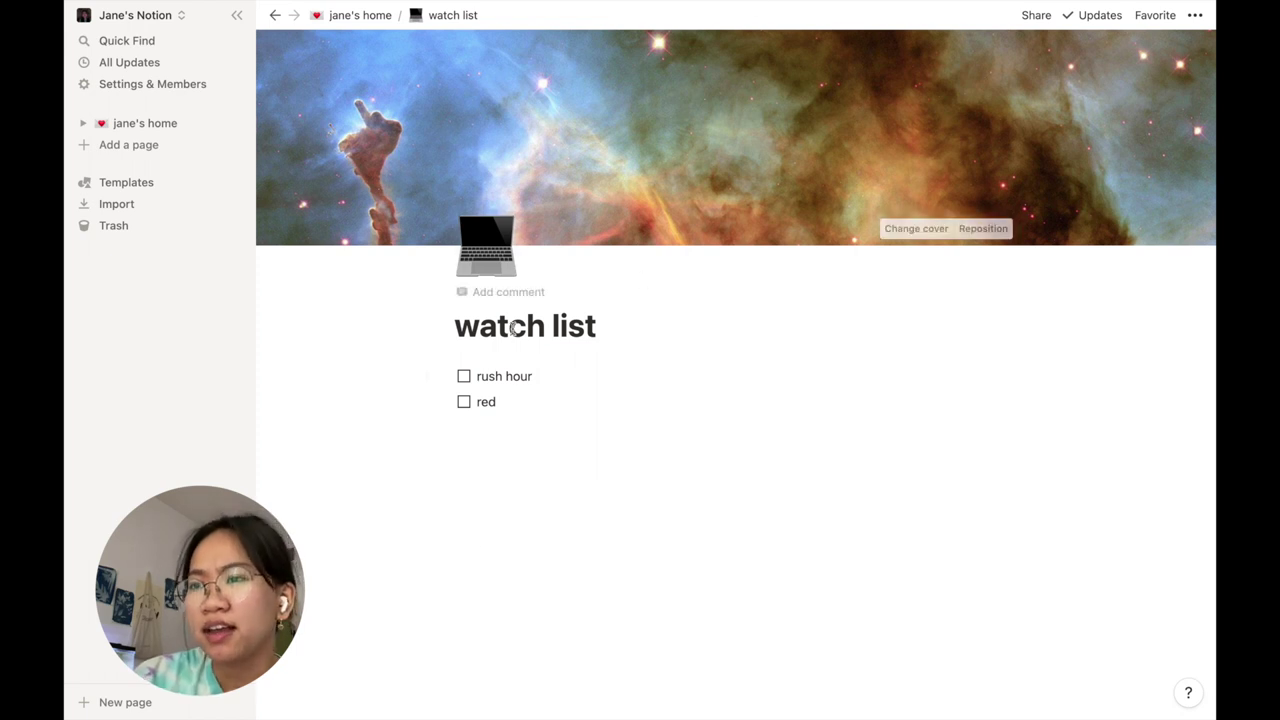
click(275, 16)
click(912, 577)
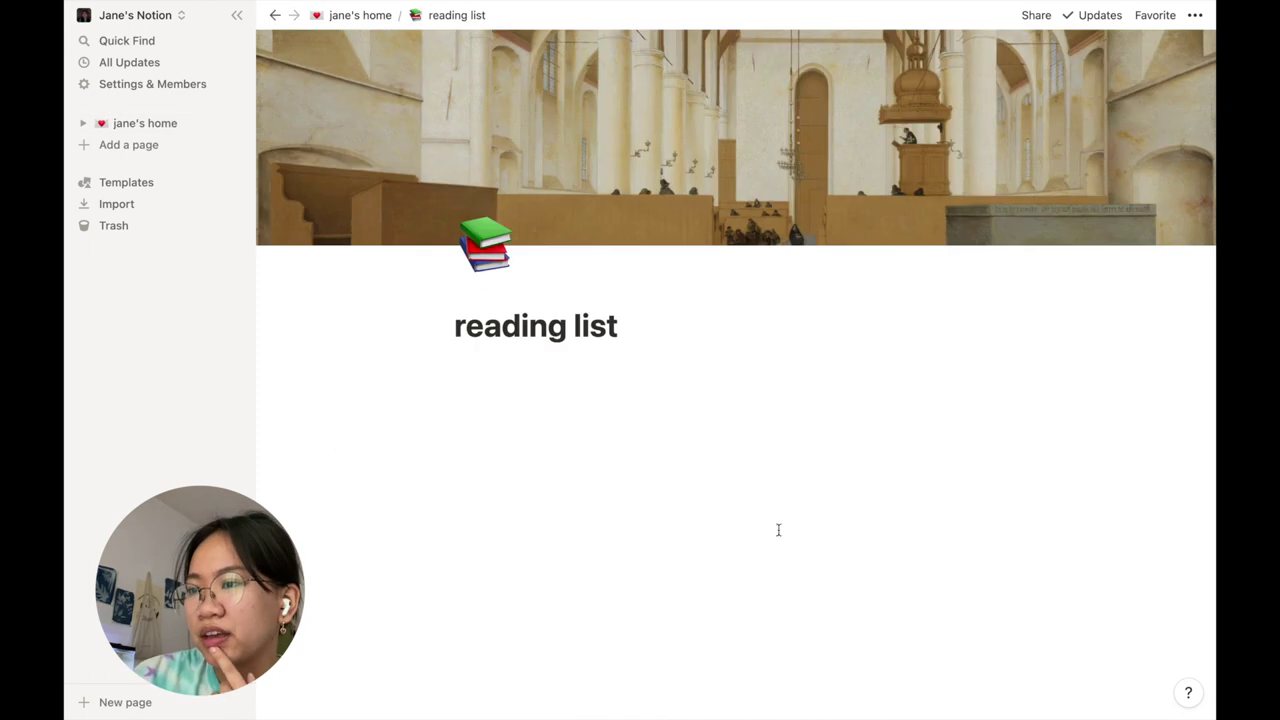
click(706, 472)
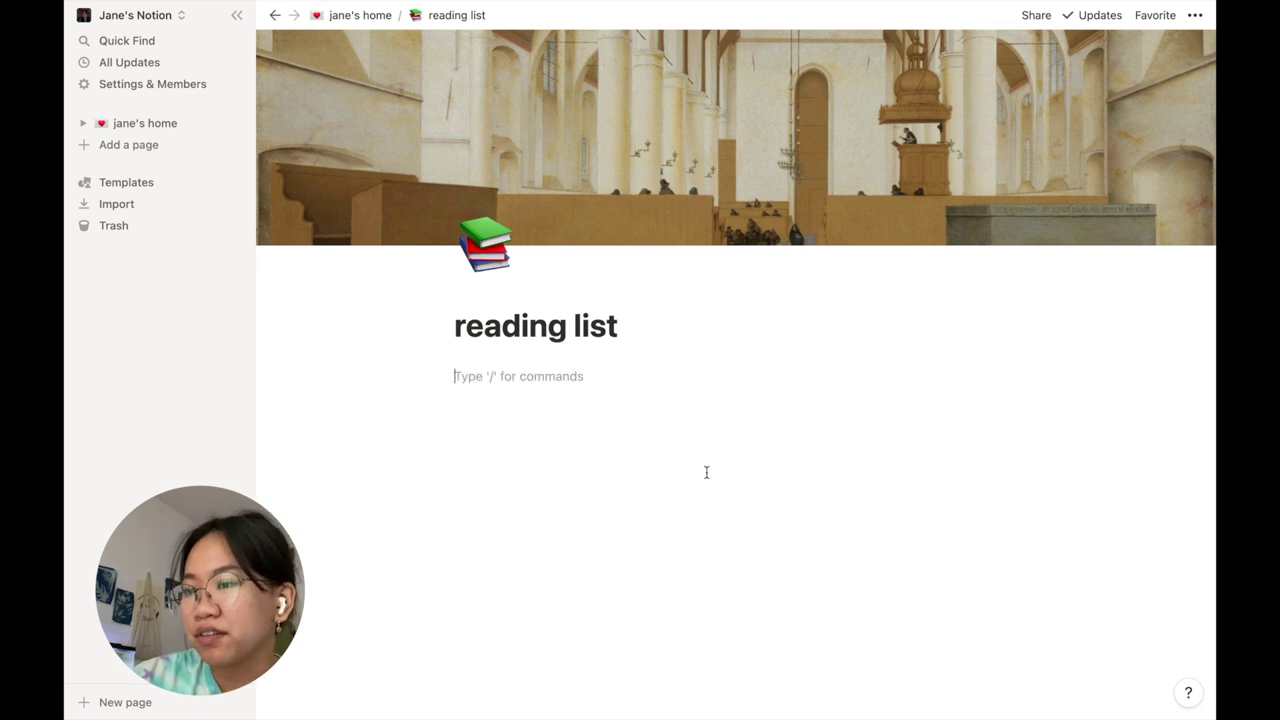
click(275, 16)
Step: Review the home page's overall layout, including the cover, the central garden image, and the linked page sections on both sides
scroll(691, 471, down, 3)
scroll(695, 475, up, 3)
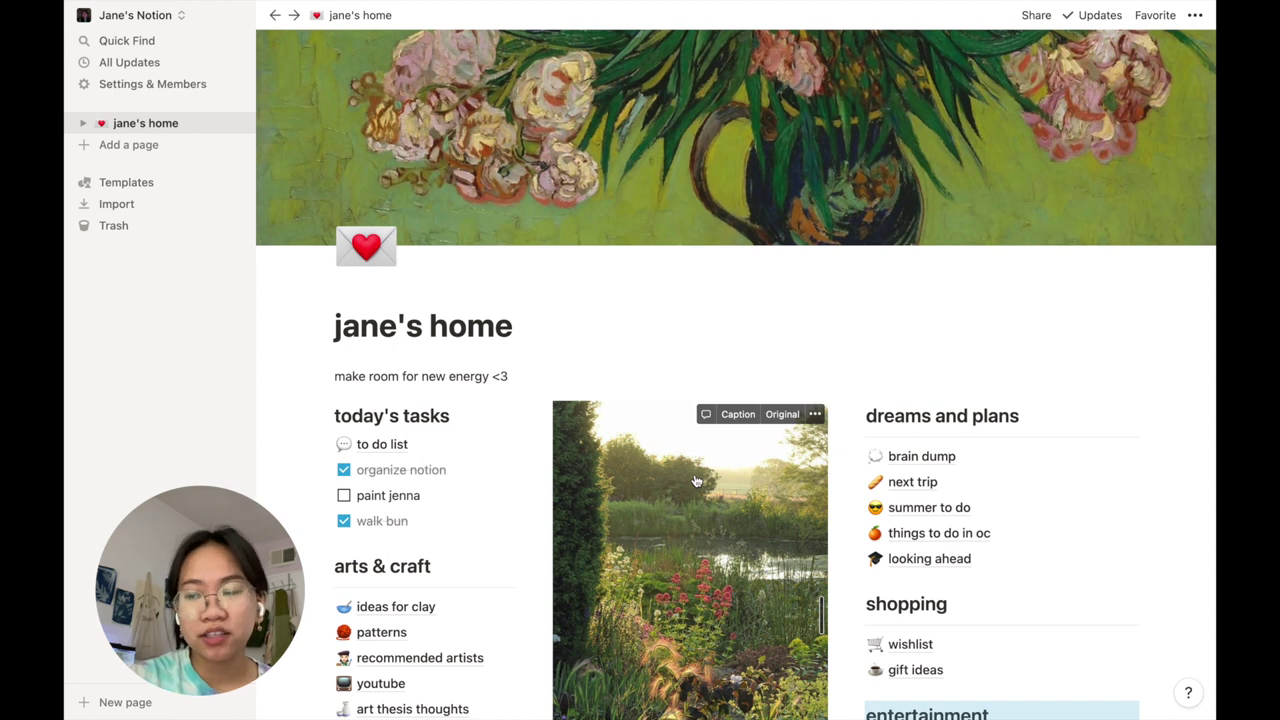
scroll(696, 481, down, 1)
scroll(696, 481, down, 2)
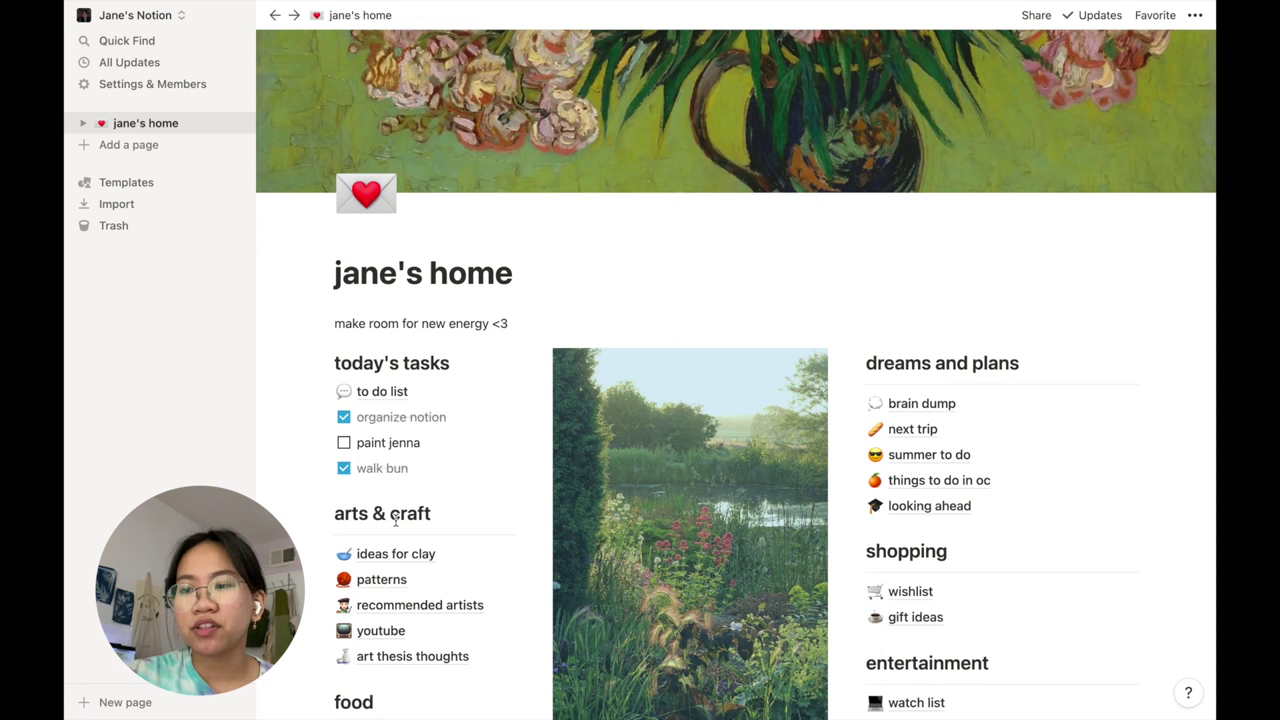
scroll(688, 548, down, 2)
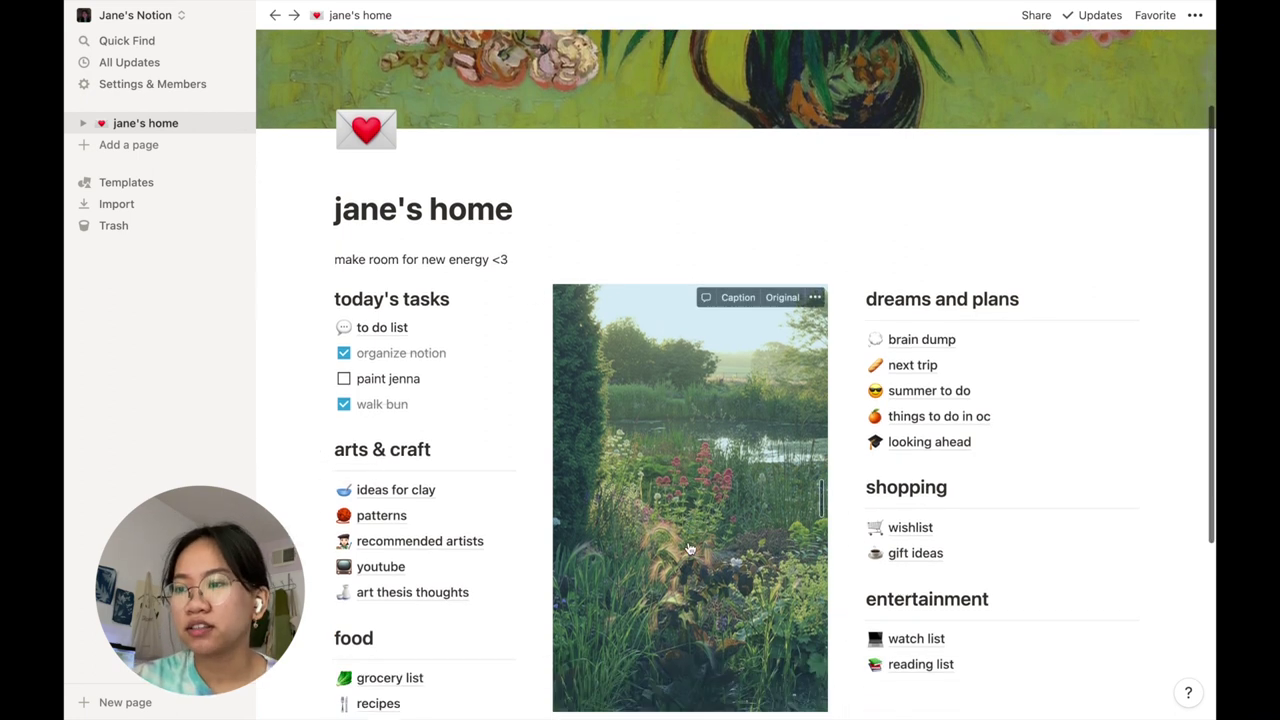
scroll(688, 548, down, 1)
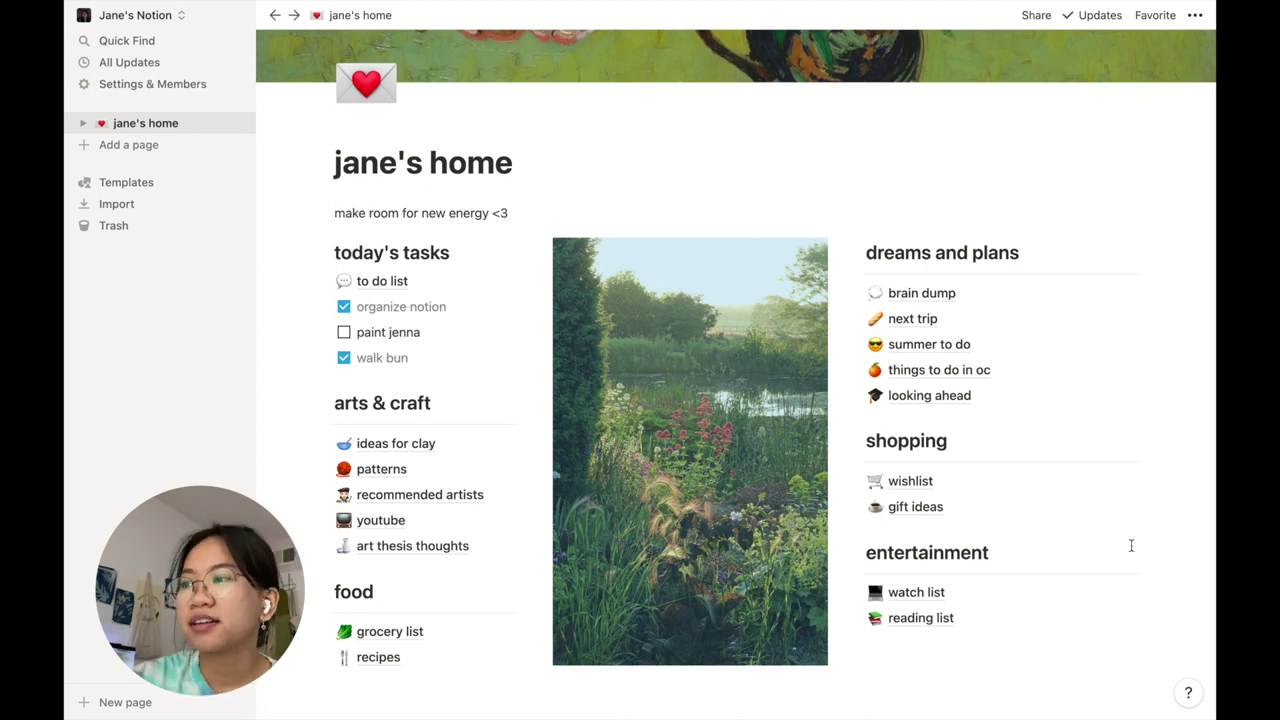
scroll(534, 520, down, 5)
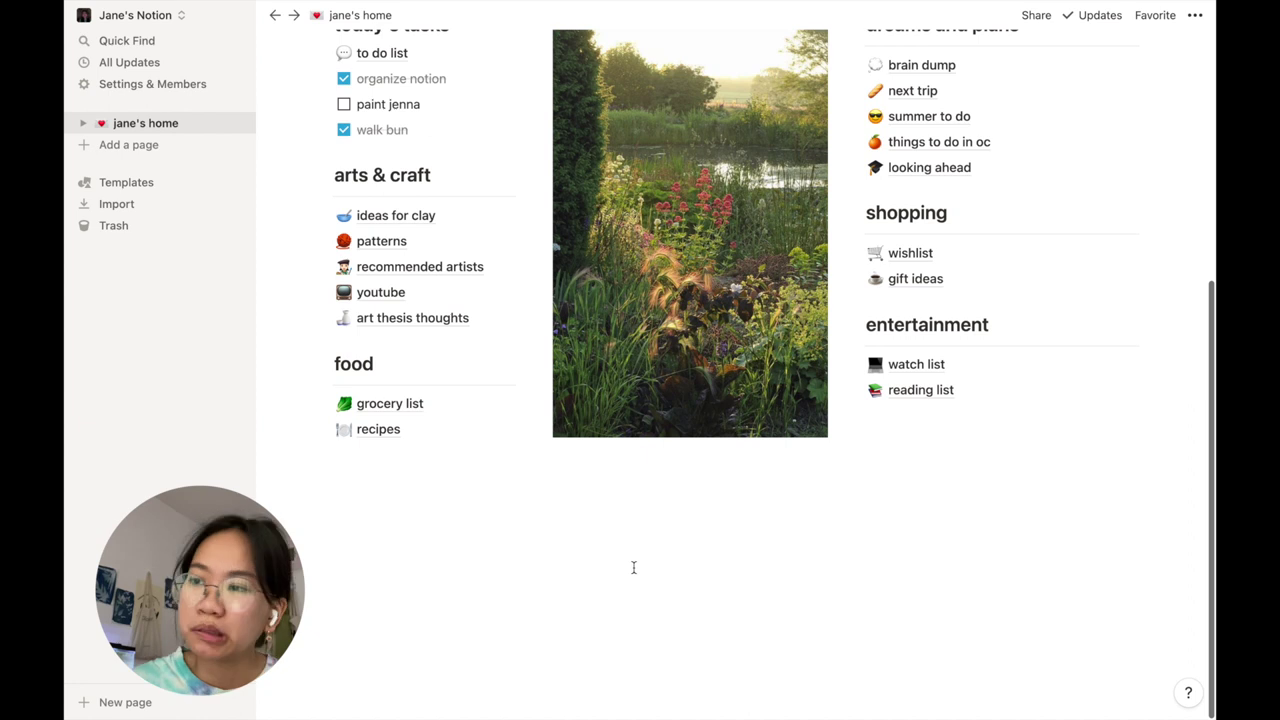
scroll(633, 567, up, 8)
mouse_move(635, 573)
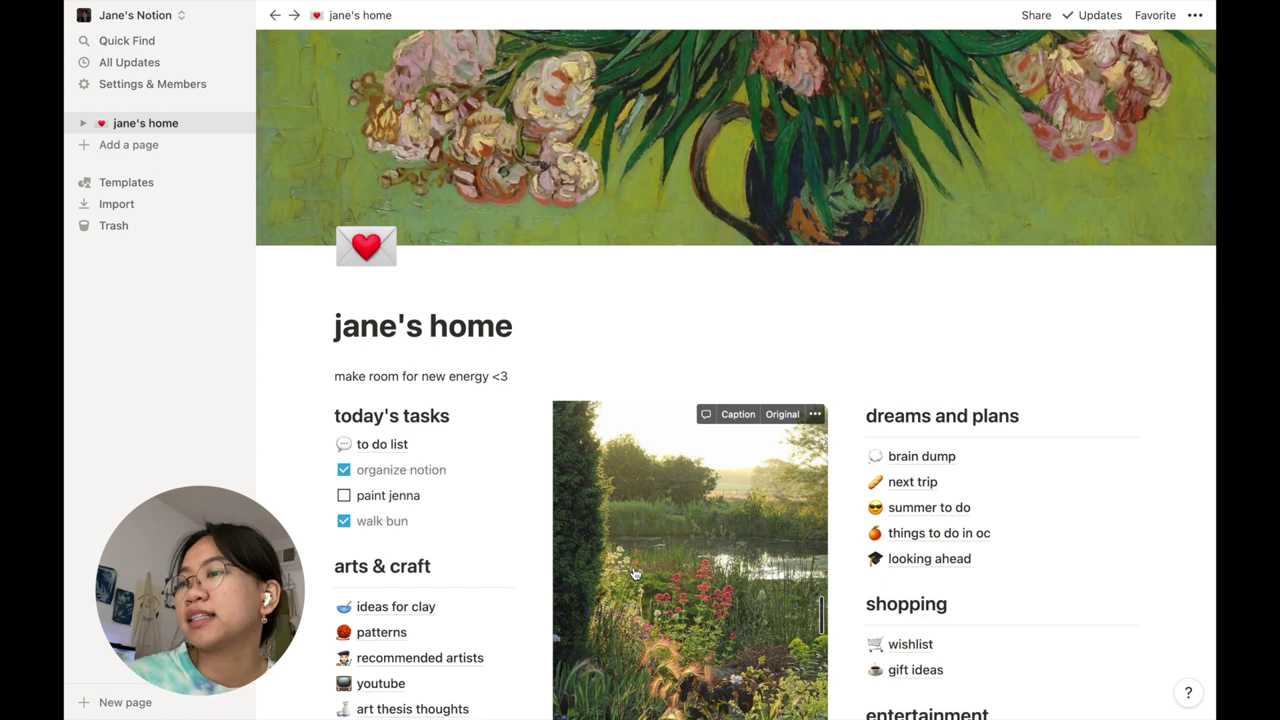
scroll(705, 360, down, 2)
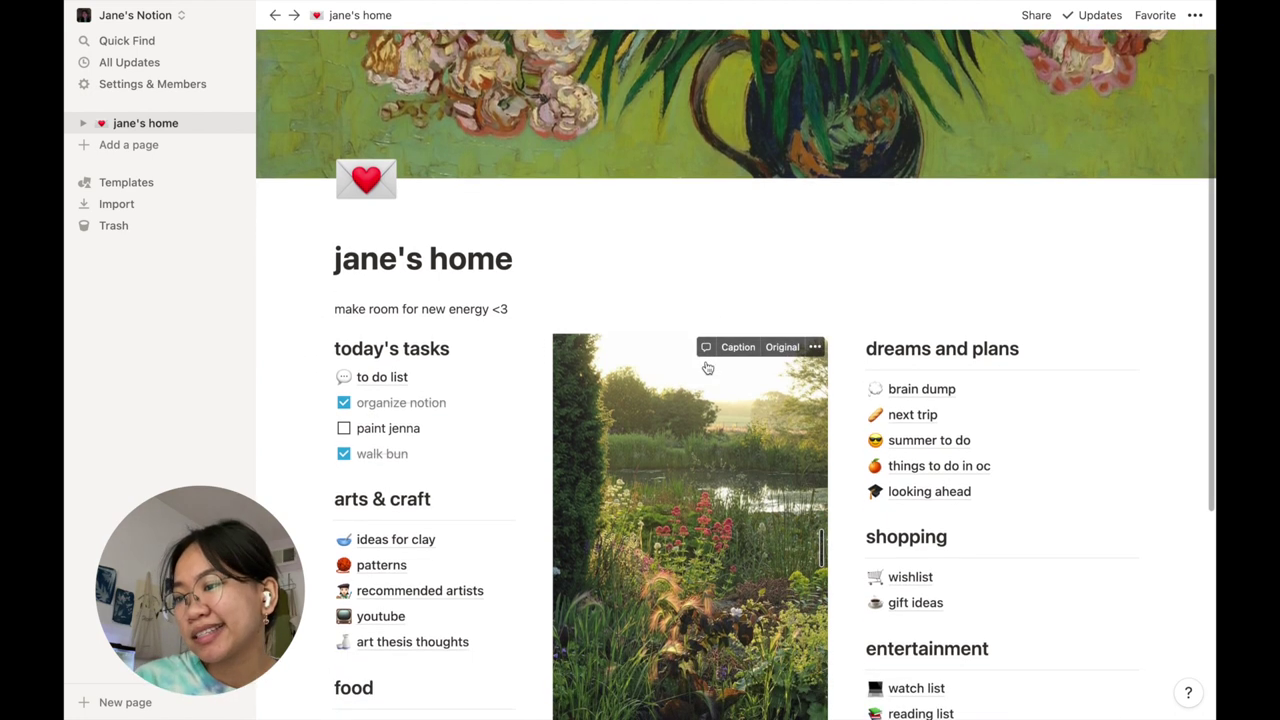
scroll(706, 368, down, 2)
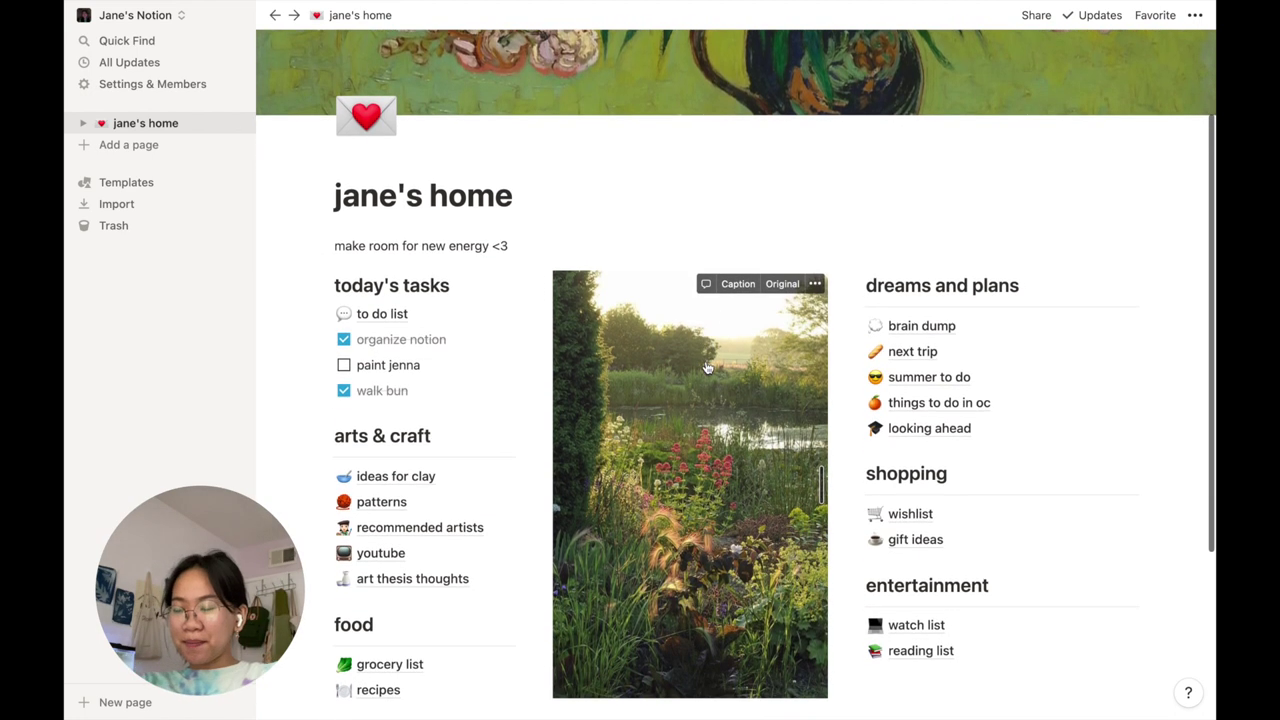
scroll(706, 368, up, 1)
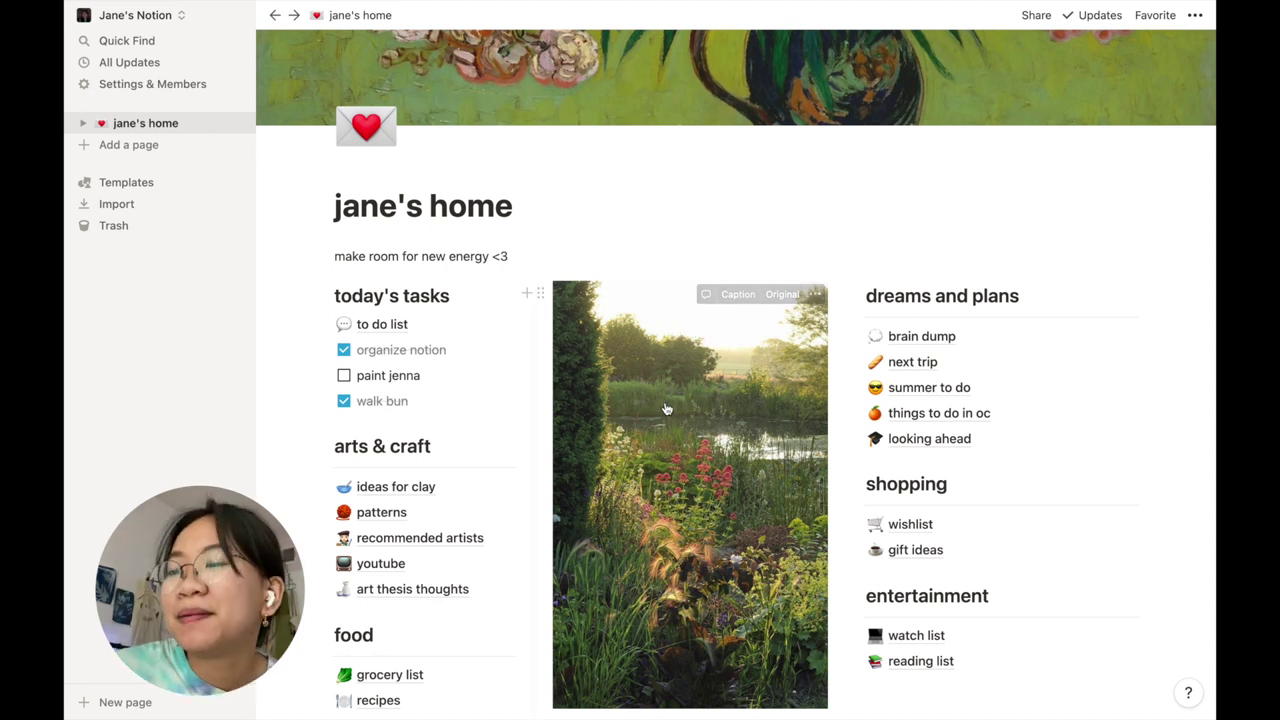
scroll(658, 413, up, 2)
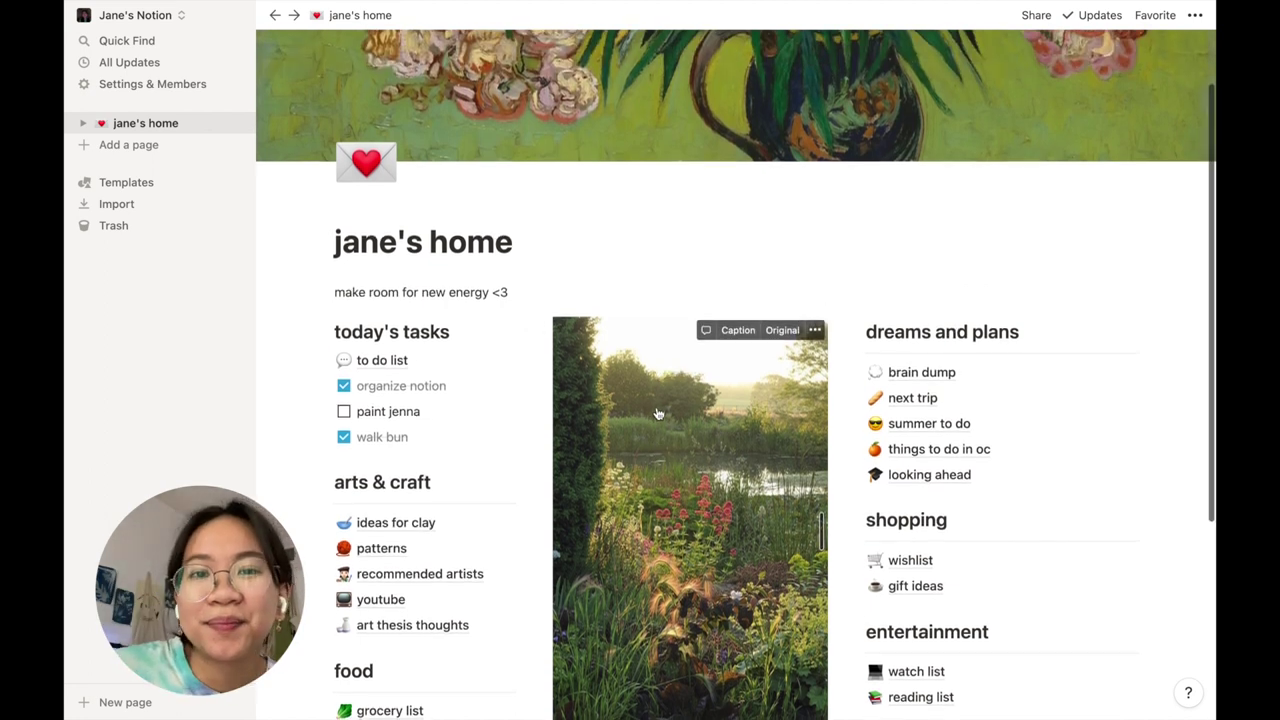